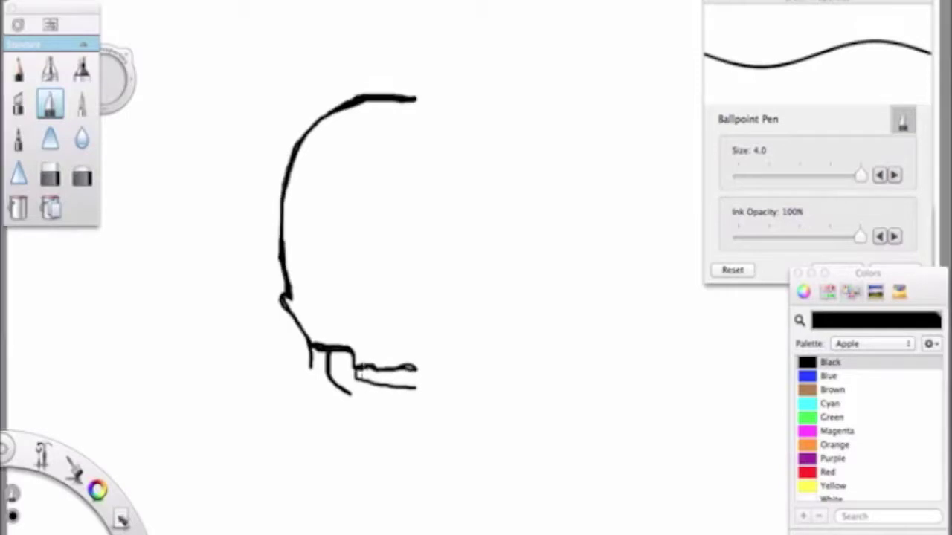
Step: Divide the upper row of teeth with curved vertical lines and draw a matching divided lower row beneath it
{"action": "left_click_drag", "start_coordinate": [537, 346], "coordinate": [543, 420]}
{"action": "left_click_drag", "start_coordinate": [569, 331], "coordinate": [576, 417]}
{"action": "scroll", "coordinate": [576, 357], "scroll_direction": "down", "scroll_amount": 2}
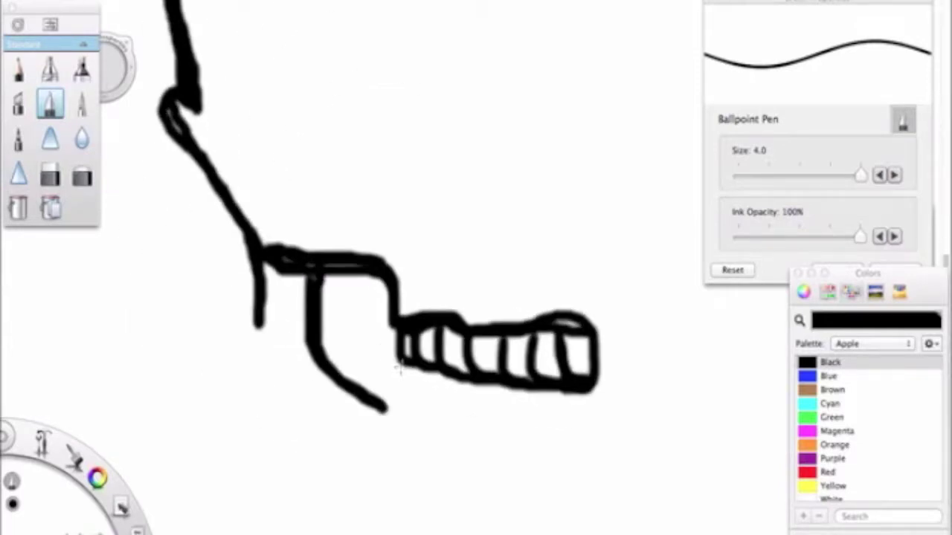
{"action": "left_click_drag", "start_coordinate": [398, 398], "coordinate": [583, 430]}
{"action": "left_click_drag", "start_coordinate": [409, 371], "coordinate": [410, 405]}
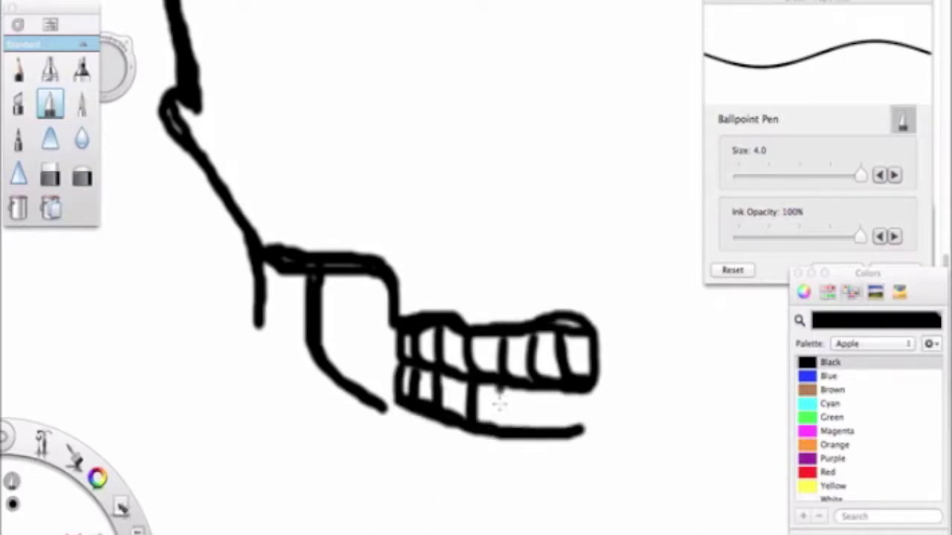
Step: Draw a new cheekbone curve from the horizontal bar to the teeth and paint out the old outer curve in white
{"action": "scroll", "coordinate": [599, 355], "scroll_direction": "up", "scroll_amount": 1}
{"action": "left_click_drag", "start_coordinate": [409, 238], "coordinate": [494, 370]}
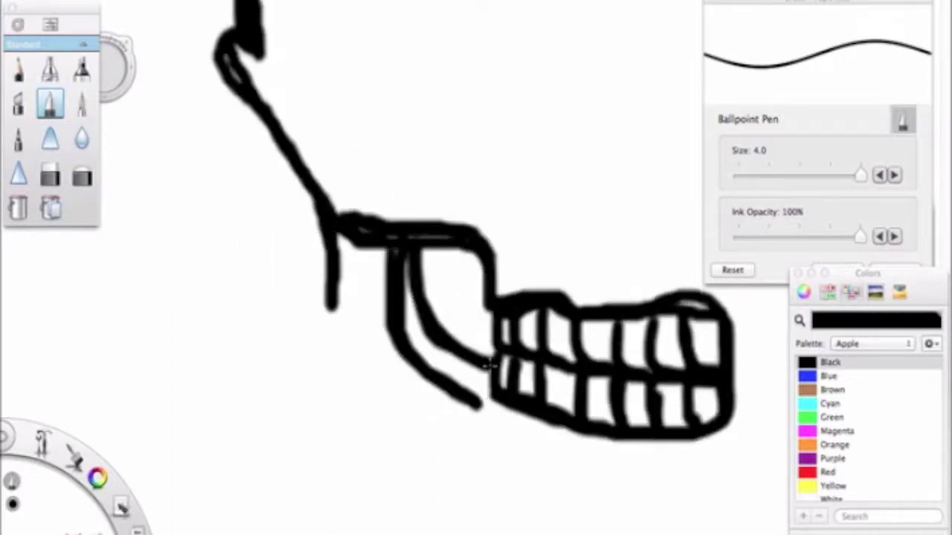
{"action": "scroll", "coordinate": [394, 327], "scroll_direction": "down", "scroll_amount": 1}
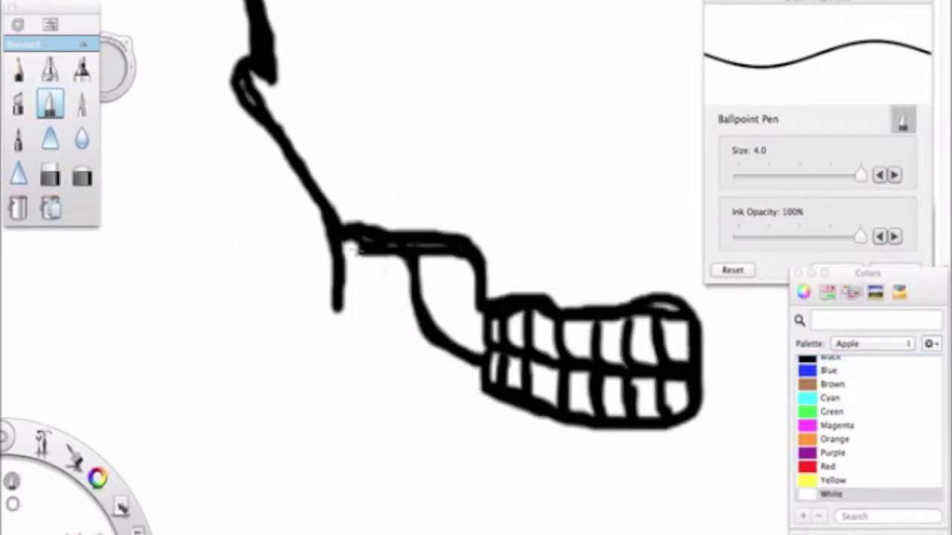
{"action": "left_click", "coordinate": [504, 402], "text": "alt"}
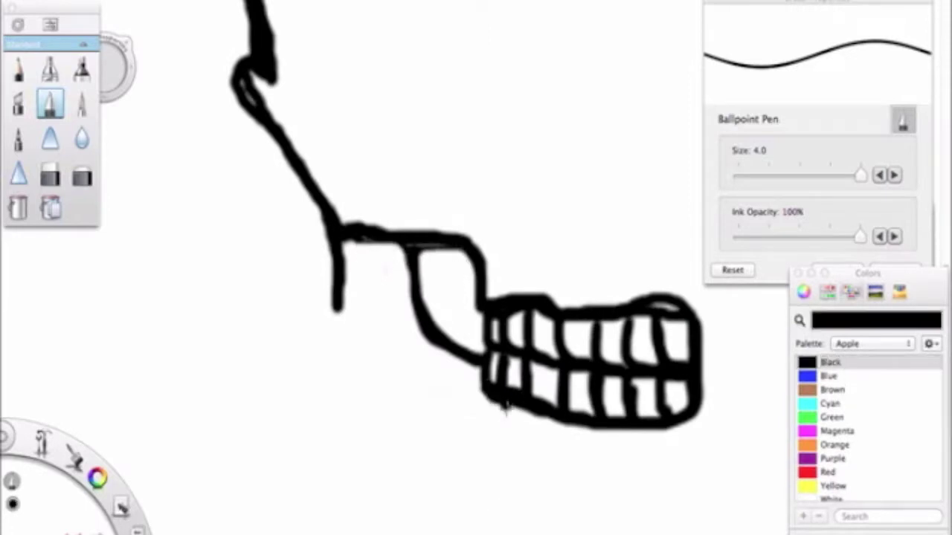
Step: Extend the lower teeth downward in black with rounded bottom edges
{"action": "left_click_drag", "start_coordinate": [573, 430], "coordinate": [691, 466]}
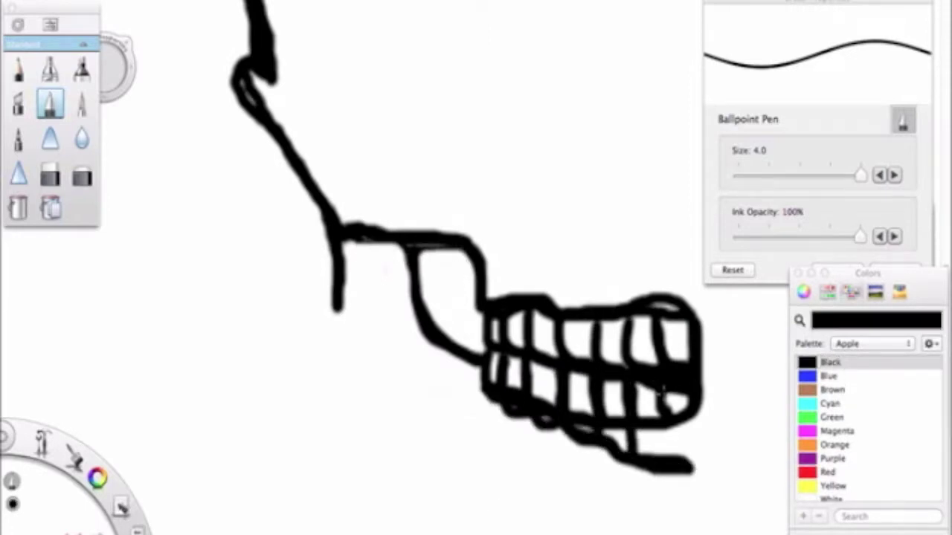
{"action": "left_click", "coordinate": [695, 470], "text": "alt"}
{"action": "scroll", "coordinate": [695, 469], "scroll_direction": "up", "scroll_amount": 3}
Step: Rearrange the Colors and Brush Properties panels and draw the lower jaw outline from the cheek down to the chin
{"action": "mouse_move", "coordinate": [669, 357]}
{"action": "left_mouse_down"}
{"action": "mouse_move", "coordinate": [676, 394]}
{"action": "mouse_move", "coordinate": [605, 453]}
{"action": "mouse_move", "coordinate": [503, 424]}
{"action": "mouse_move", "coordinate": [439, 378]}
{"action": "mouse_move", "coordinate": [425, 395]}
{"action": "mouse_move", "coordinate": [353, 382]}
{"action": "mouse_move", "coordinate": [263, 291]}
{"action": "left_mouse_up"}
{"action": "mouse_move", "coordinate": [673, 305]}
{"action": "left_mouse_down"}
{"action": "mouse_move", "coordinate": [652, 182]}
{"action": "mouse_move", "coordinate": [632, 194]}
{"action": "mouse_move", "coordinate": [673, 294]}
{"action": "mouse_move", "coordinate": [581, 168]}
{"action": "mouse_move", "coordinate": [588, 295]}
{"action": "mouse_move", "coordinate": [652, 285]}
{"action": "mouse_move", "coordinate": [443, 276]}
{"action": "mouse_move", "coordinate": [403, 255]}
{"action": "mouse_move", "coordinate": [358, 255]}
{"action": "left_mouse_up"}
{"action": "key", "text": "]"}
{"action": "left_click", "coordinate": [610, 144], "text": "alt"}
{"action": "mouse_move", "coordinate": [609, 144]}
{"action": "left_mouse_down"}
{"action": "mouse_move", "coordinate": [537, 191]}
{"action": "mouse_move", "coordinate": [671, 337]}
{"action": "left_mouse_up"}
{"action": "left_click_drag", "start_coordinate": [461, 167], "coordinate": [669, 186]}
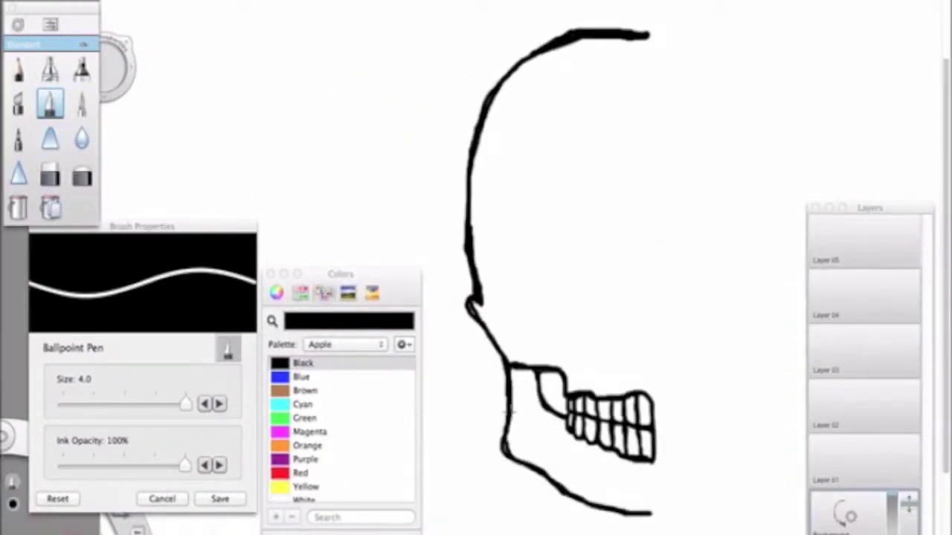
Step: Draw a wider cheekbone curve and a second jaw line just above the existing one
{"action": "left_click_drag", "start_coordinate": [500, 363], "coordinate": [564, 421]}
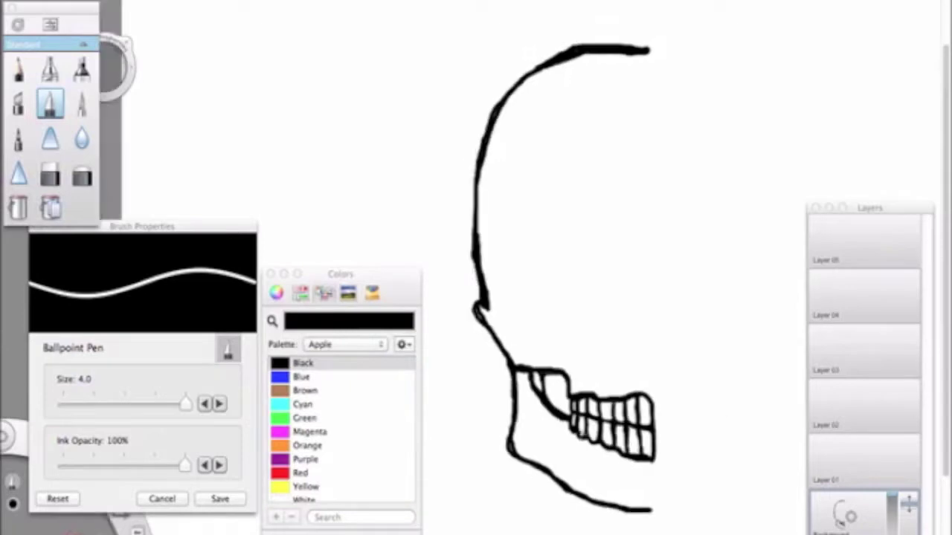
{"action": "scroll", "coordinate": [548, 430], "scroll_direction": "up", "scroll_amount": 3}
{"action": "left_click_drag", "start_coordinate": [480, 436], "coordinate": [518, 447]}
Step: Paint out the old cheekbone curve and the old outer jaw line in white, then return to black
{"action": "scroll", "coordinate": [518, 447], "scroll_direction": "down", "scroll_amount": 3}
{"action": "scroll", "coordinate": [462, 253], "scroll_direction": "up", "scroll_amount": 4}
{"action": "left_click", "coordinate": [304, 494]}
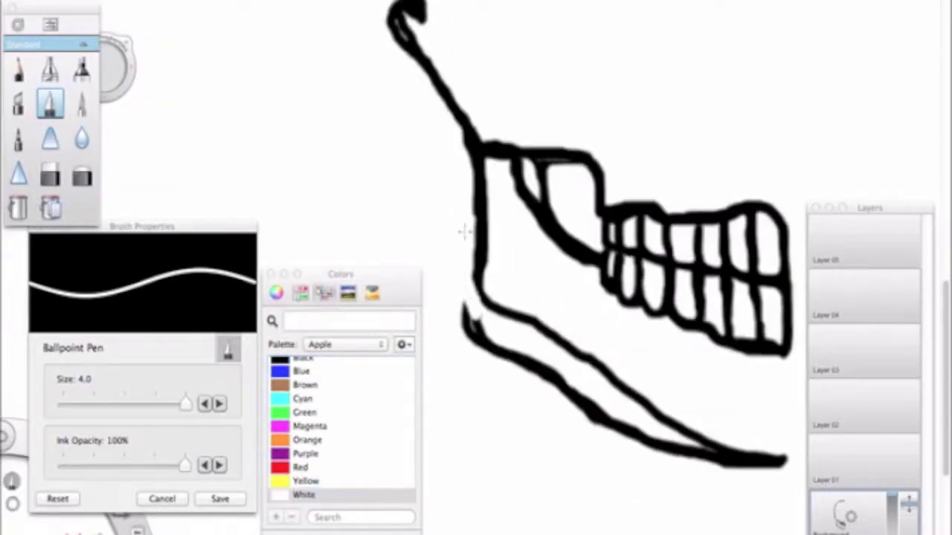
{"action": "mouse_move", "coordinate": [465, 328]}
{"action": "left_mouse_down"}
{"action": "mouse_move", "coordinate": [677, 437]}
{"action": "mouse_move", "coordinate": [487, 345]}
{"action": "left_mouse_up"}
{"action": "key", "text": "d"}
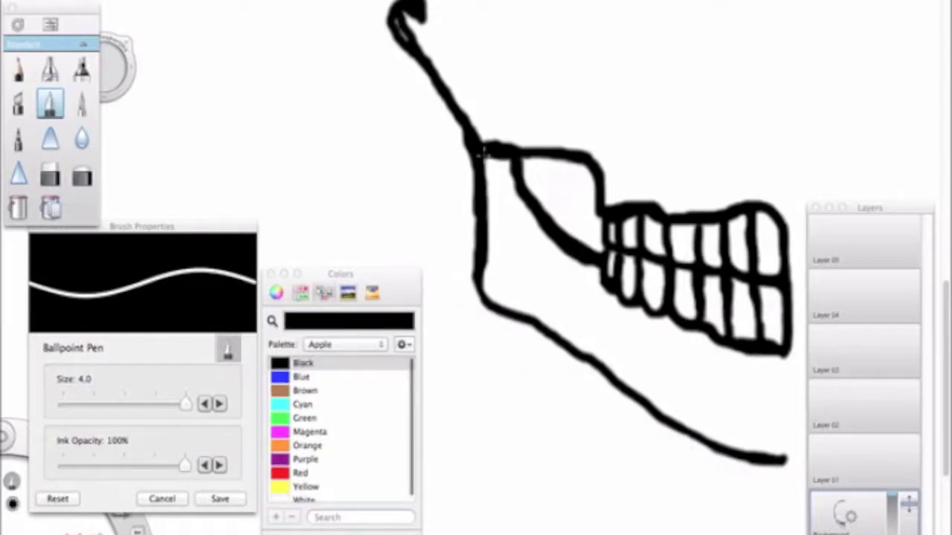
Step: Move the Colors and Brush Properties panels away from the drawing and clean up the doubled lines at the cheekbone notch in white
{"action": "scroll", "coordinate": [813, 156], "scroll_direction": "down", "scroll_amount": 5}
{"action": "scroll", "coordinate": [675, 114], "scroll_direction": "up", "scroll_amount": 5}
{"action": "scroll", "coordinate": [743, 195], "scroll_direction": "down", "scroll_amount": 4}
{"action": "mouse_move", "coordinate": [340, 273]}
{"action": "left_mouse_down"}
{"action": "mouse_move", "coordinate": [694, 16]}
{"action": "mouse_move", "coordinate": [856, 278]}
{"action": "left_mouse_up"}
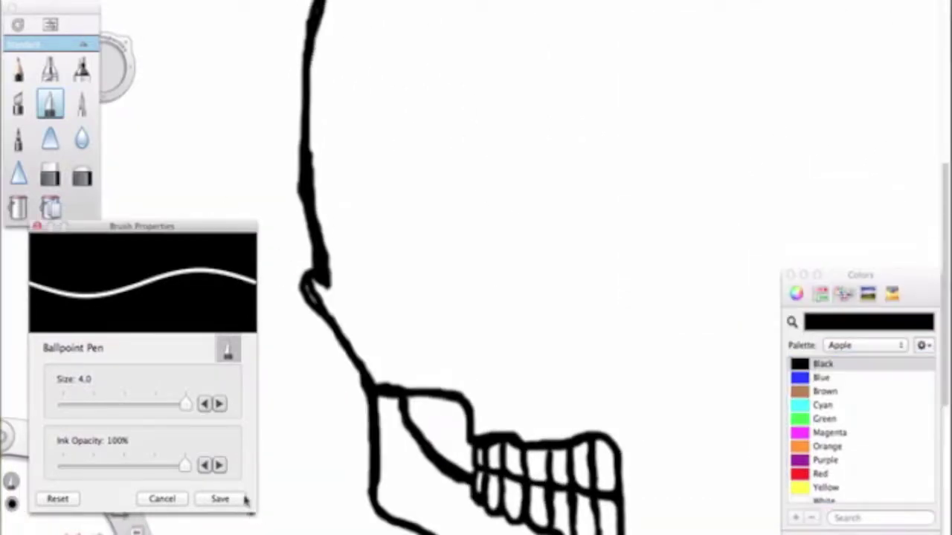
{"action": "left_click_drag", "start_coordinate": [141, 226], "coordinate": [840, 2]}
{"action": "scroll", "coordinate": [513, 266], "scroll_direction": "up", "scroll_amount": 4}
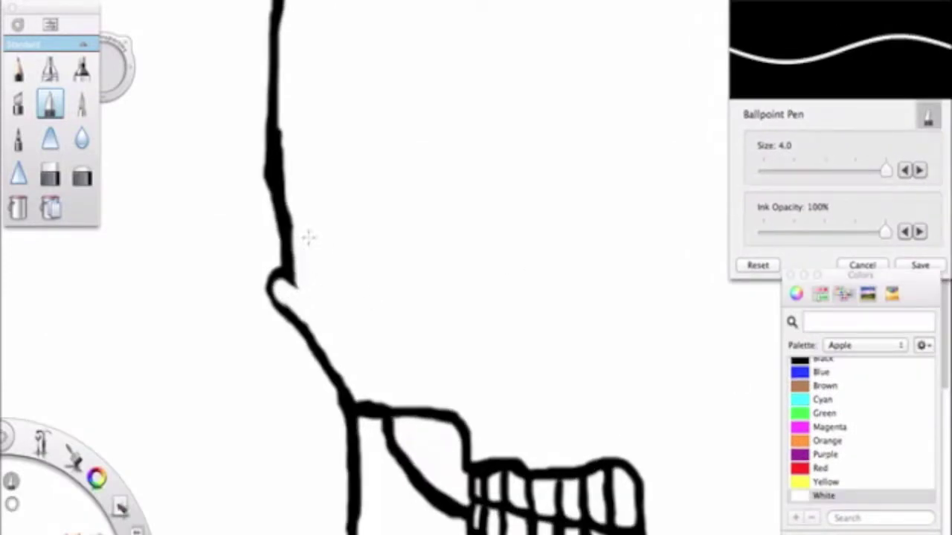
Step: Draw the inner temple line in black, rising from the cheekbone notch alongside the skull outline
{"action": "left_click", "coordinate": [845, 361]}
{"action": "scroll", "coordinate": [684, 312], "scroll_direction": "down", "scroll_amount": 1}
{"action": "mouse_move", "coordinate": [330, 283]}
{"action": "left_mouse_down"}
{"action": "mouse_move", "coordinate": [374, 202]}
{"action": "mouse_move", "coordinate": [387, 132]}
{"action": "left_mouse_up"}
{"action": "scroll", "coordinate": [498, 274], "scroll_direction": "down", "scroll_amount": 2}
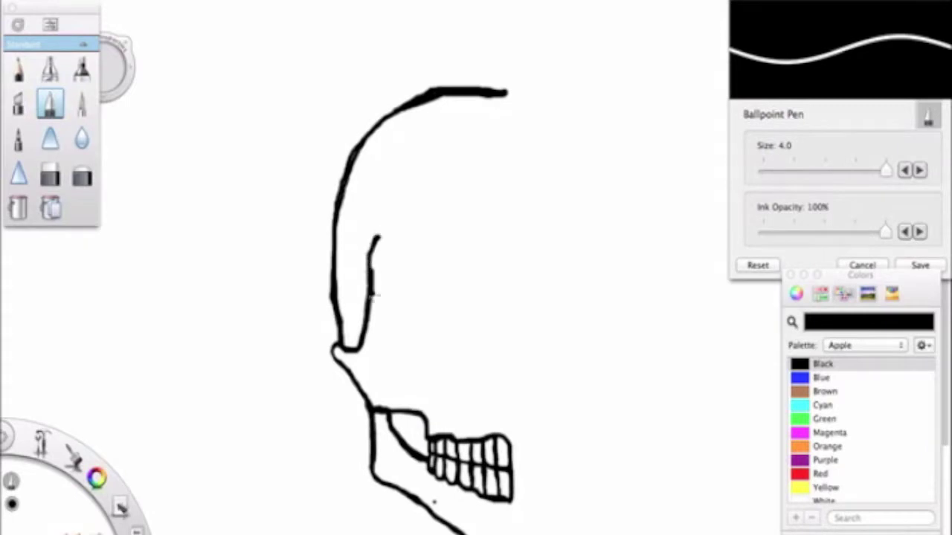
Step: Draw a forehead crease and an eye socket outline, and fill the socket solid black with the Airbrush
{"action": "key", "text": "w"}
{"action": "key", "text": "b"}
{"action": "left_click_drag", "start_coordinate": [386, 160], "coordinate": [399, 237]}
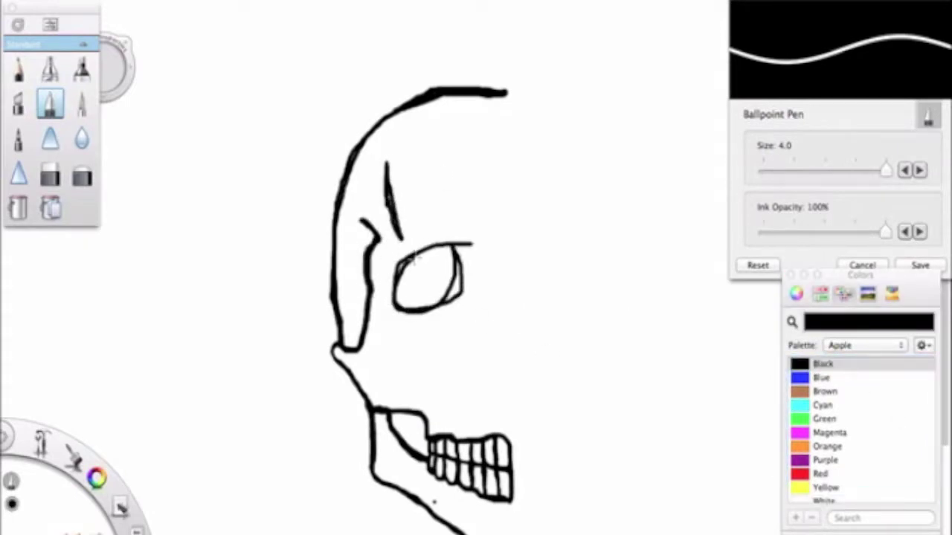
{"action": "left_click", "coordinate": [50, 69]}
{"action": "left_click_drag", "start_coordinate": [410, 266], "coordinate": [437, 269]}
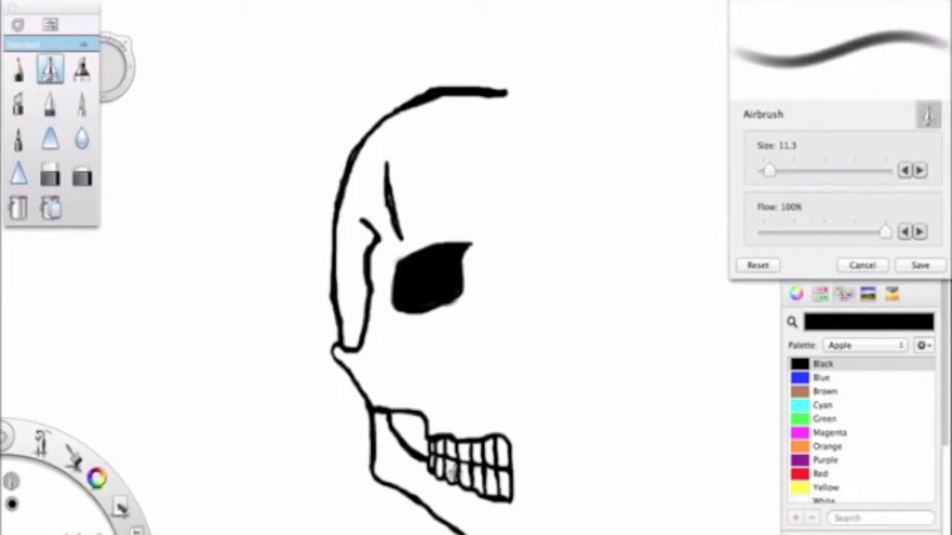
Step: Outline half of the nose cavity and a short nose bridge line with the Ballpoint Pen, trimming the cavity's edge in white
{"action": "key", "text": "b"}
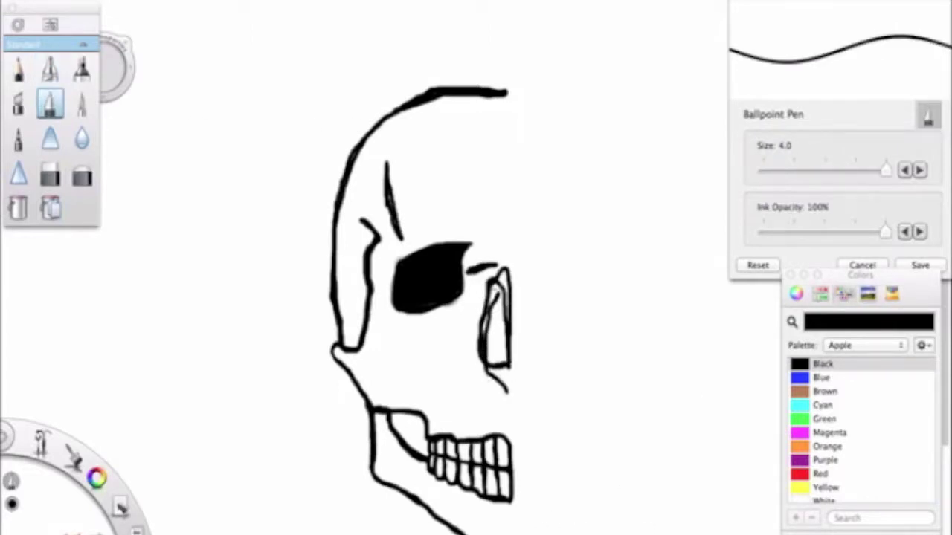
{"action": "scroll", "coordinate": [491, 274], "scroll_direction": "up", "scroll_amount": 3}
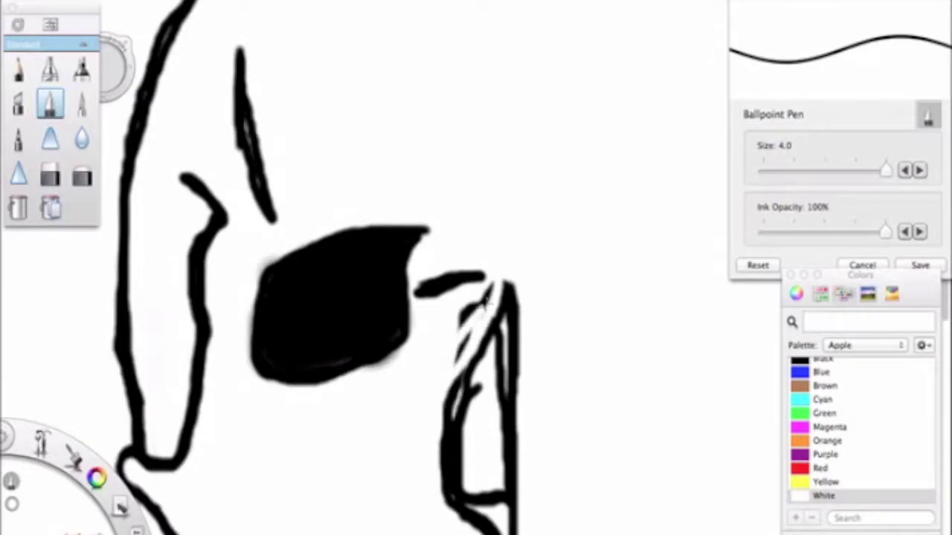
Step: Flood-fill the nose cavity in black with a tolerance of 101.7 and cover the leftover gaps with the Ballpoint Pen
{"action": "scroll", "coordinate": [469, 298], "scroll_direction": "down", "scroll_amount": 2}
{"action": "key", "text": "f"}
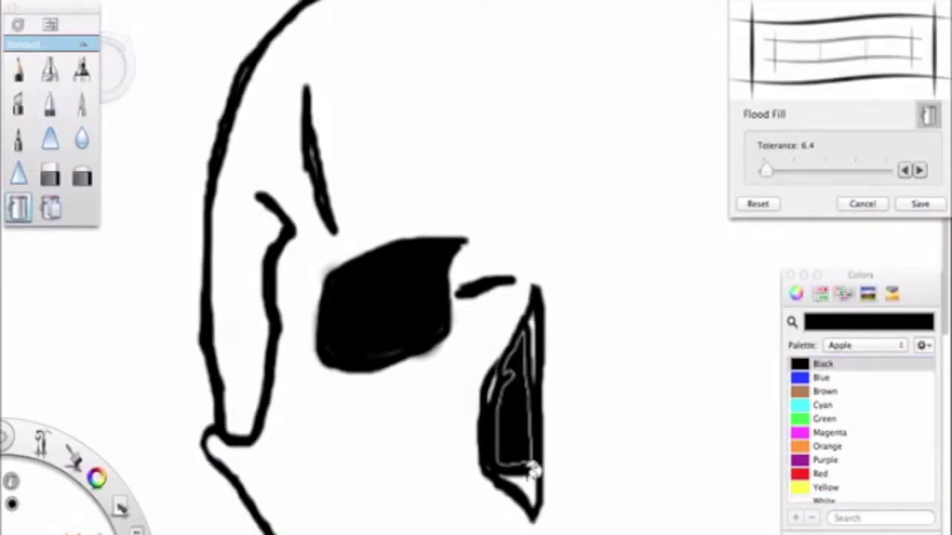
{"action": "left_click_drag", "start_coordinate": [789, 171], "coordinate": [811, 170]}
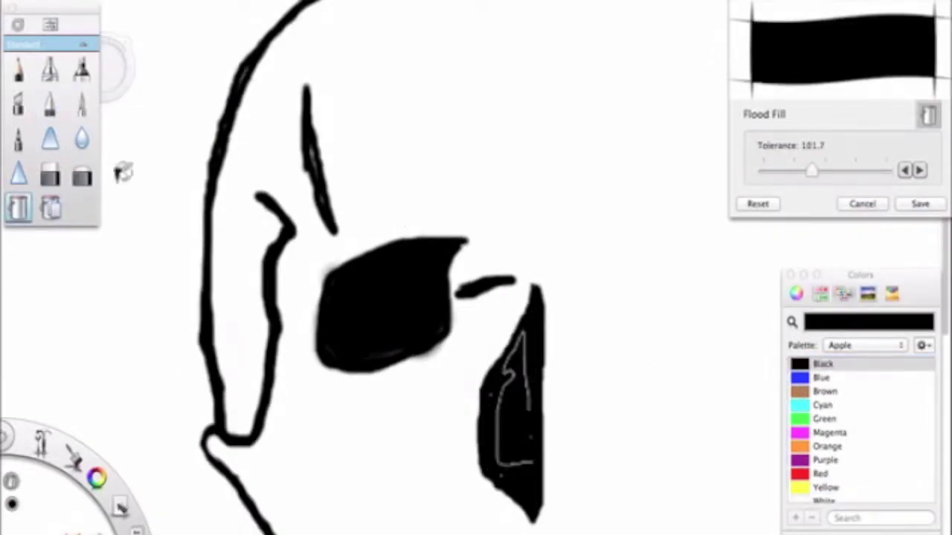
{"action": "key", "text": "b"}
{"action": "scroll", "coordinate": [518, 383], "scroll_direction": "down", "scroll_amount": 1}
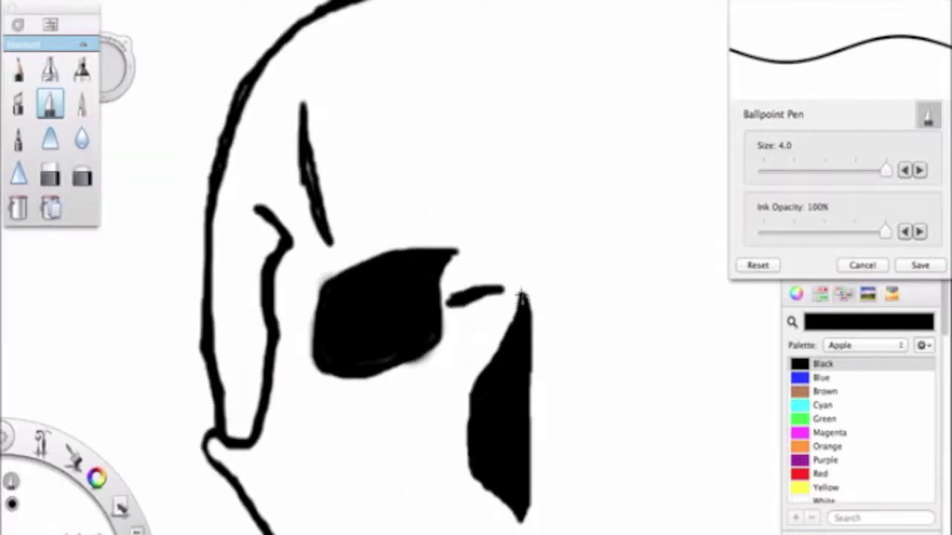
Step: Narrow the nose cavity by painting its outer side white, and trim its tip and the bridge line with the Hard Eraser
{"action": "scroll", "coordinate": [502, 472], "scroll_direction": "up", "scroll_amount": 1}
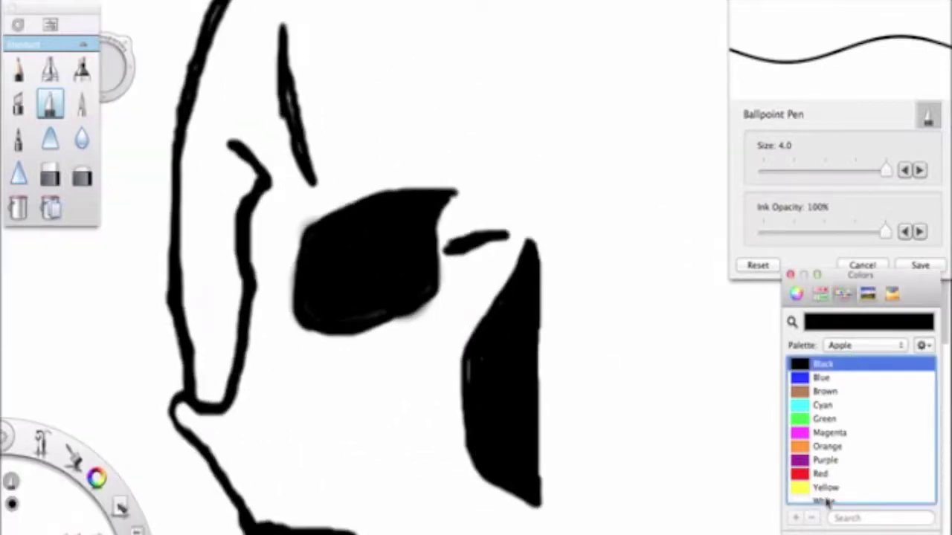
{"action": "left_click", "coordinate": [823, 500]}
{"action": "left_click_drag", "start_coordinate": [535, 276], "coordinate": [468, 405]}
{"action": "left_click_drag", "start_coordinate": [539, 279], "coordinate": [475, 402]}
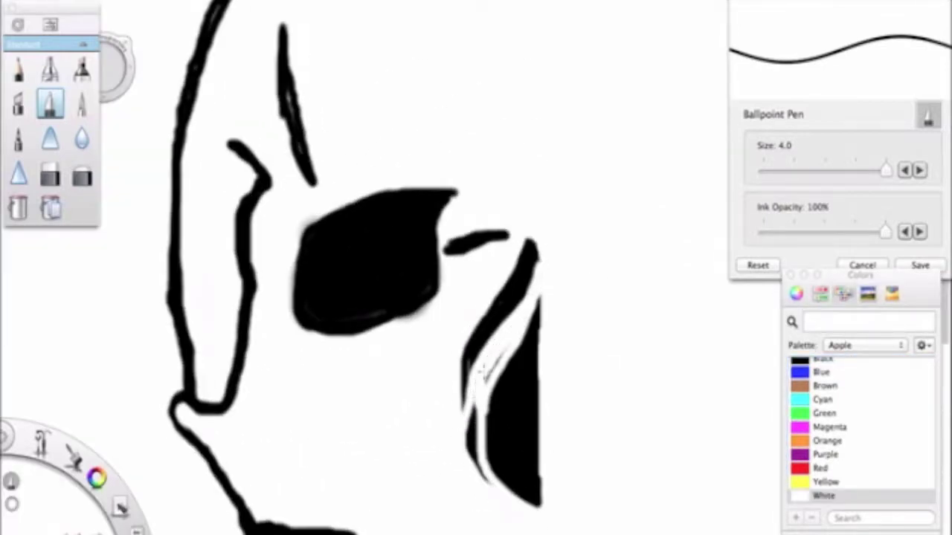
{"action": "key", "text": "e"}
{"action": "left_click_drag", "start_coordinate": [550, 225], "coordinate": [504, 247]}
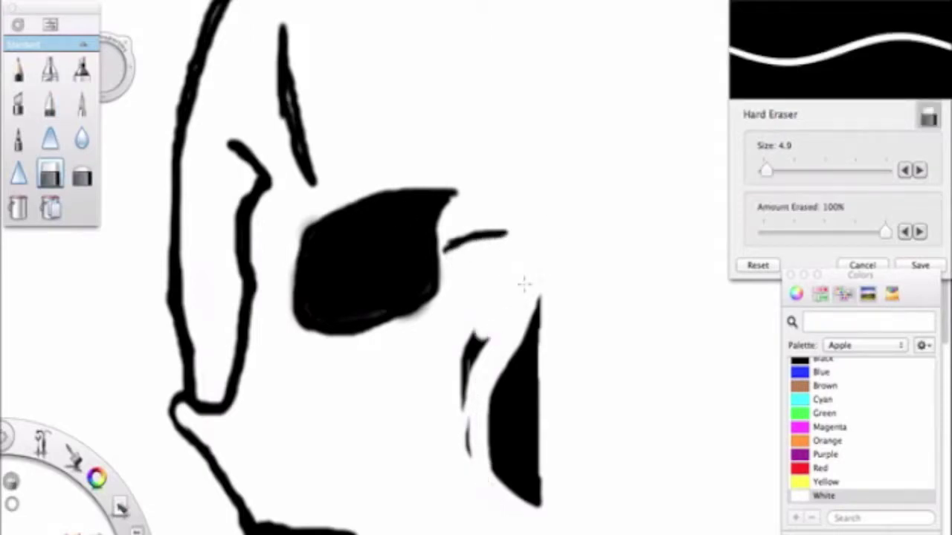
Step: Enlarge the eye socket toward the nose and downward, and fill the added area black
{"action": "scroll", "coordinate": [464, 358], "scroll_direction": "down", "scroll_amount": 3}
{"action": "scroll", "coordinate": [396, 392], "scroll_direction": "up", "scroll_amount": 5}
{"action": "key", "text": "e"}
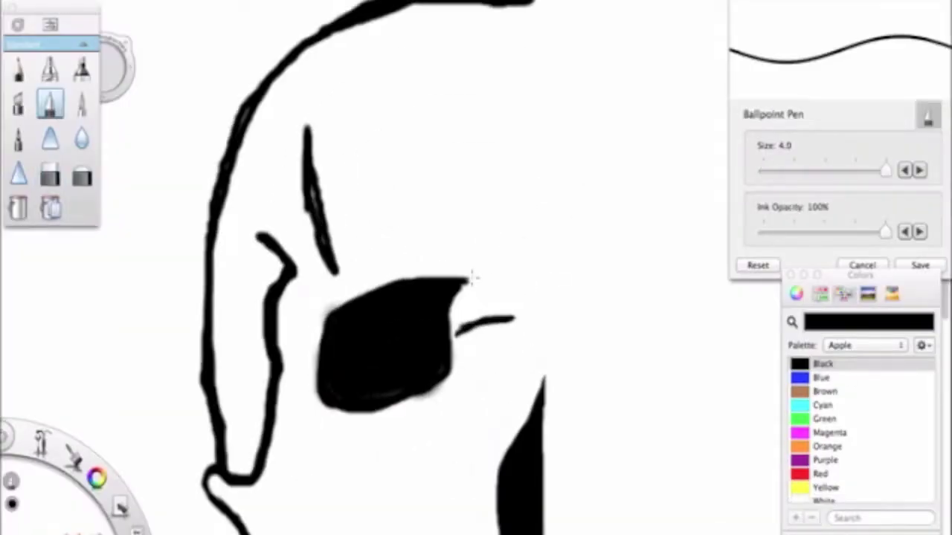
{"action": "left_click_drag", "start_coordinate": [476, 276], "coordinate": [356, 424]}
{"action": "key", "text": "f"}
{"action": "left_click", "coordinate": [394, 414]}
{"action": "key", "text": "b"}
{"action": "left_click_drag", "start_coordinate": [472, 281], "coordinate": [419, 299]}
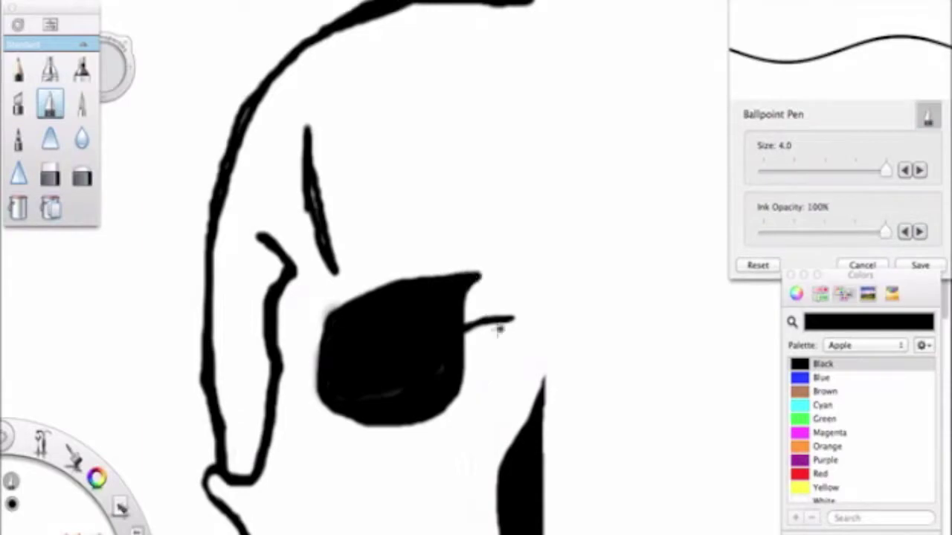
Step: Reshape the nose bridge line into a short S-curve separated from the eye socket, trimming it in white
{"action": "left_click", "coordinate": [823, 500]}
{"action": "scroll", "coordinate": [570, 367], "scroll_direction": "up", "scroll_amount": 5}
{"action": "scroll", "coordinate": [493, 350], "scroll_direction": "down", "scroll_amount": 8}
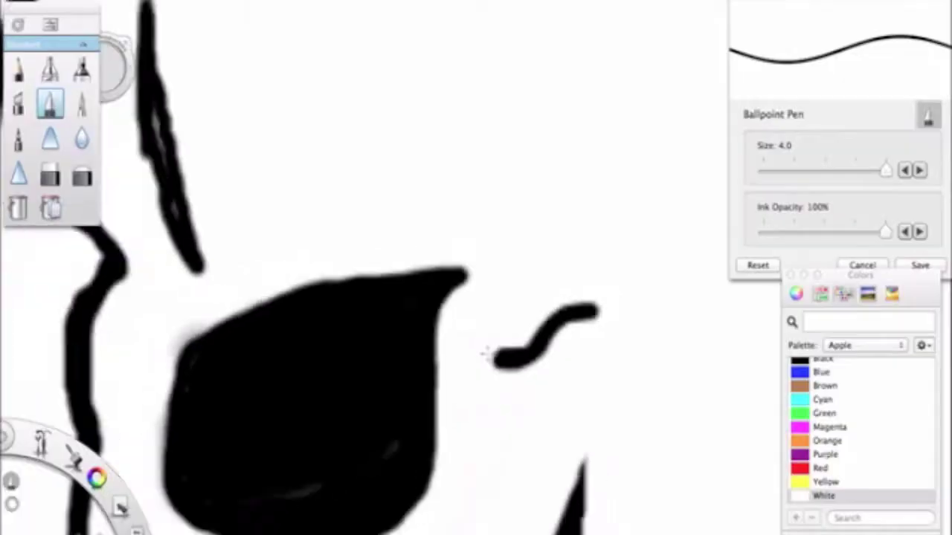
{"action": "scroll", "coordinate": [541, 343], "scroll_direction": "up", "scroll_amount": 3}
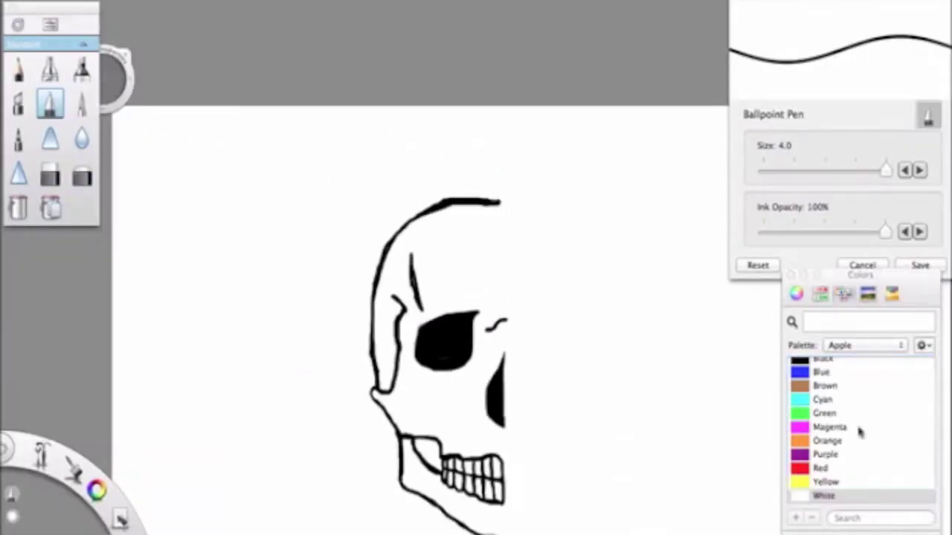
Step: Draw a brow ridge line above the eye socket and a curved cheek crease below it in black
{"action": "left_click", "coordinate": [821, 361]}
{"action": "scroll", "coordinate": [442, 402], "scroll_direction": "down", "scroll_amount": 1}
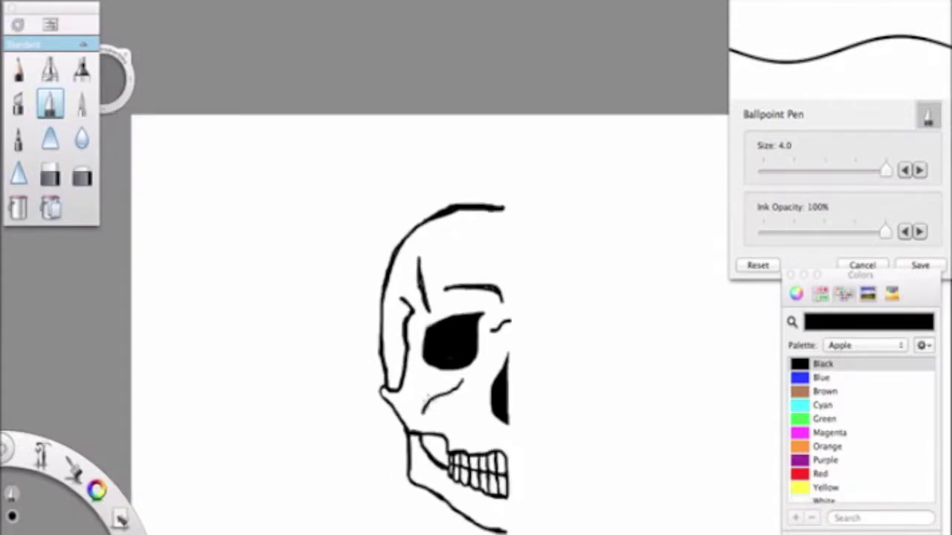
Step: Close the half skull with a thick vertical centre line from forehead to chin and straighten its outer edge in white
{"action": "left_click", "coordinate": [543, 1]}
{"action": "left_click", "coordinate": [554, 187]}
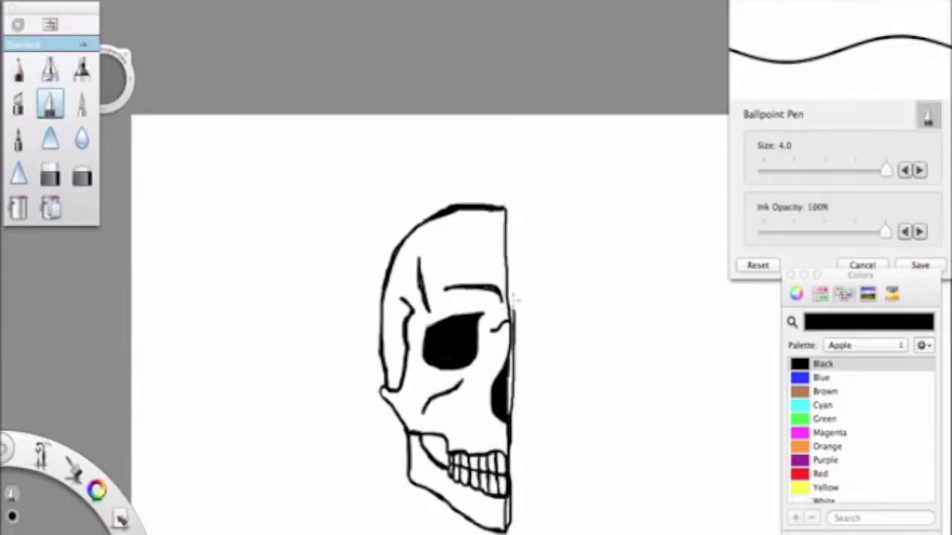
{"action": "scroll", "coordinate": [513, 223], "scroll_direction": "up", "scroll_amount": 5}
{"action": "scroll", "coordinate": [513, 223], "scroll_direction": "down", "scroll_amount": 6}
{"action": "left_click_drag", "start_coordinate": [840, 2], "coordinate": [820, 2]}
{"action": "scroll", "coordinate": [505, 416], "scroll_direction": "up", "scroll_amount": 5}
{"action": "scroll", "coordinate": [476, 267], "scroll_direction": "down", "scroll_amount": 5}
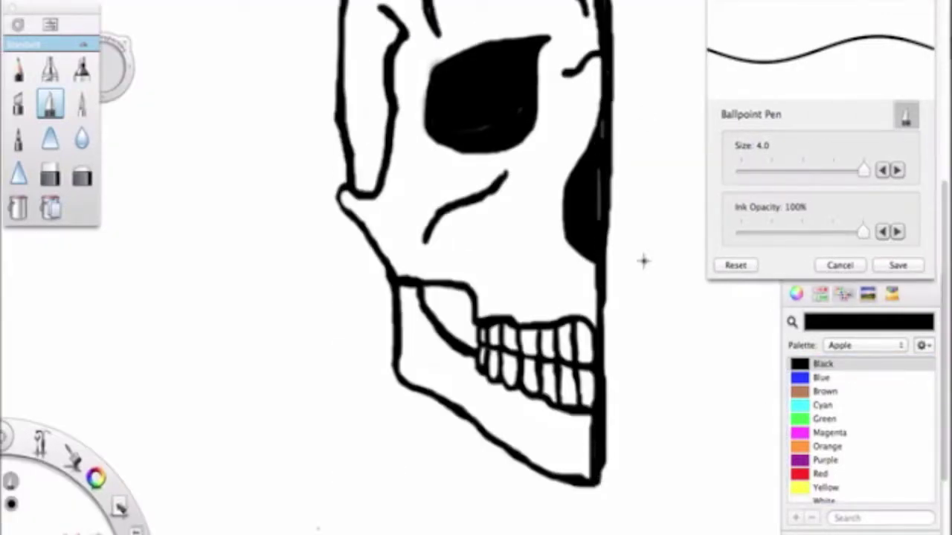
{"action": "scroll", "coordinate": [590, 170], "scroll_direction": "right", "scroll_amount": 2}
{"action": "left_click", "coordinate": [824, 499]}
{"action": "scroll", "coordinate": [520, 223], "scroll_direction": "up", "scroll_amount": 5}
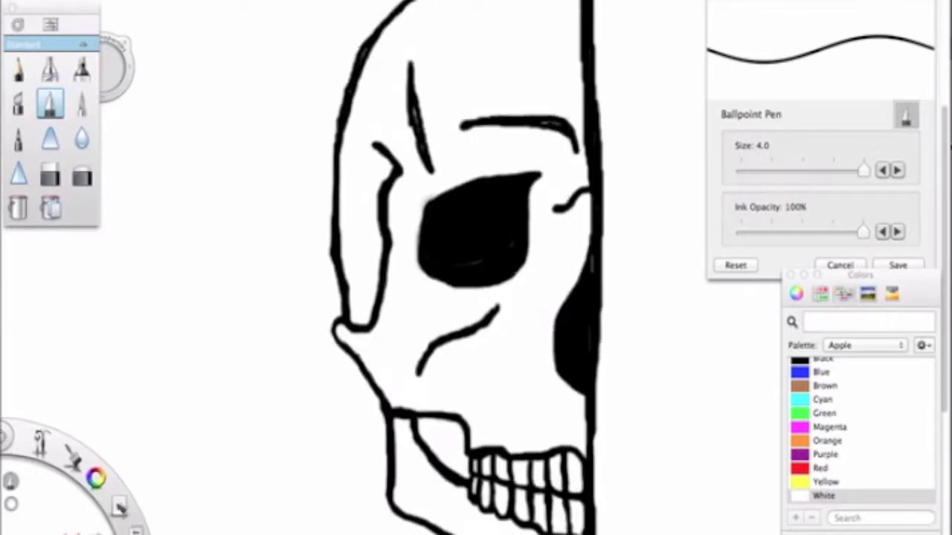
Step: Mix a bone tan with the HSB sliders: hue 44°, saturation 23% and brightness 79%
{"action": "left_click", "coordinate": [891, 293]}
{"action": "left_click", "coordinate": [840, 417]}
{"action": "left_click", "coordinate": [824, 477]}
{"action": "left_click", "coordinate": [843, 294]}
{"action": "left_click_drag", "start_coordinate": [833, 429], "coordinate": [816, 402]}
{"action": "left_click", "coordinate": [868, 345]}
{"action": "left_click", "coordinate": [833, 370]}
Step: Flood-fill the skull's face, temple area and lower jaw with the bone tan
{"action": "left_click", "coordinate": [18, 208]}
{"action": "left_click", "coordinate": [461, 149]}
{"action": "left_click", "coordinate": [565, 320]}
{"action": "scroll", "coordinate": [461, 260], "scroll_direction": "down", "scroll_amount": 2}
{"action": "left_click", "coordinate": [446, 264]}
Step: Cover the white specks left around the eye socket and nose cavity in bone tan with the Ballpoint Pen
{"action": "left_click", "coordinate": [50, 70]}
{"action": "left_click", "coordinate": [49, 104]}
{"action": "scroll", "coordinate": [588, 322], "scroll_direction": "up", "scroll_amount": 5}
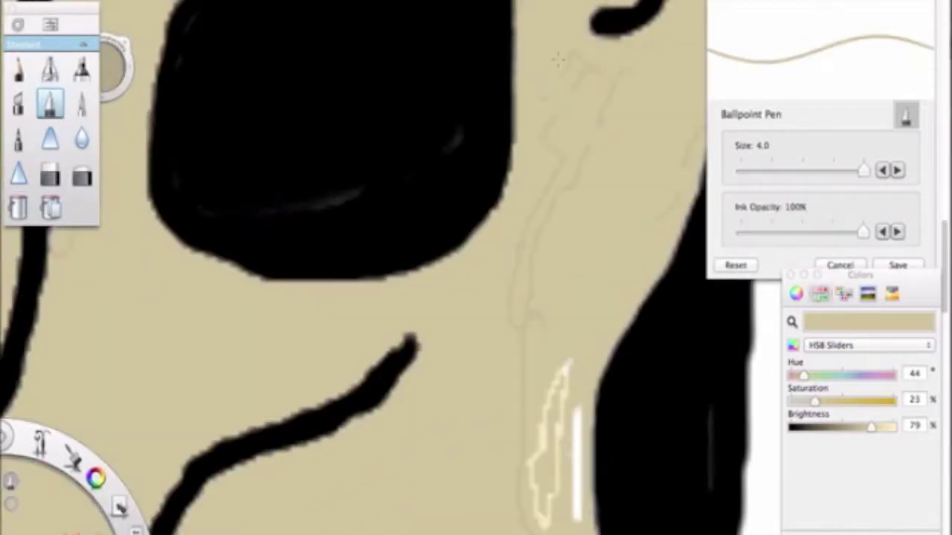
{"action": "scroll", "coordinate": [579, 357], "scroll_direction": "down", "scroll_amount": 2}
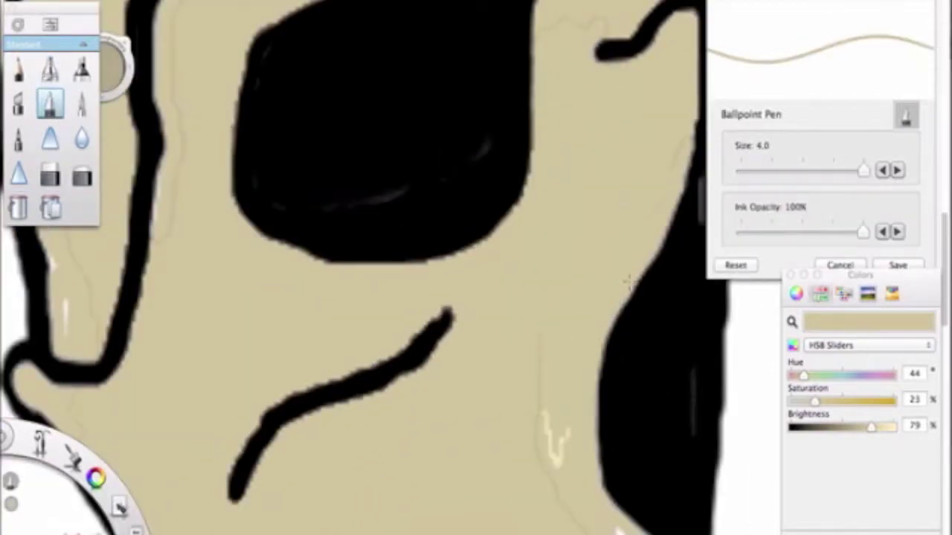
{"action": "scroll", "coordinate": [615, 295], "scroll_direction": "down", "scroll_amount": 3}
{"action": "scroll", "coordinate": [568, 396], "scroll_direction": "up", "scroll_amount": 2}
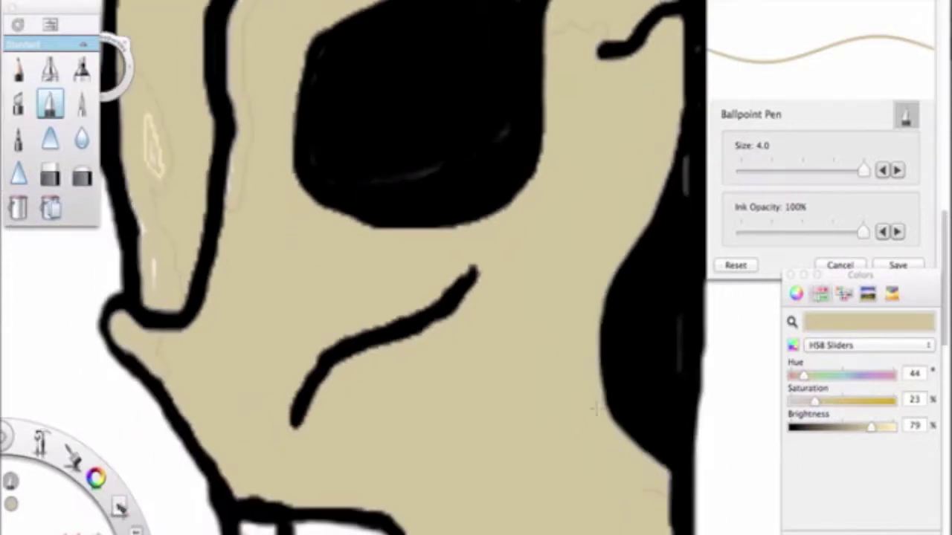
Step: Paint bone tan over the unfilled white gaps along the lower jaw's outline and below the teeth
{"action": "scroll", "coordinate": [662, 494], "scroll_direction": "down", "scroll_amount": 3}
{"action": "scroll", "coordinate": [512, 443], "scroll_direction": "up", "scroll_amount": 5}
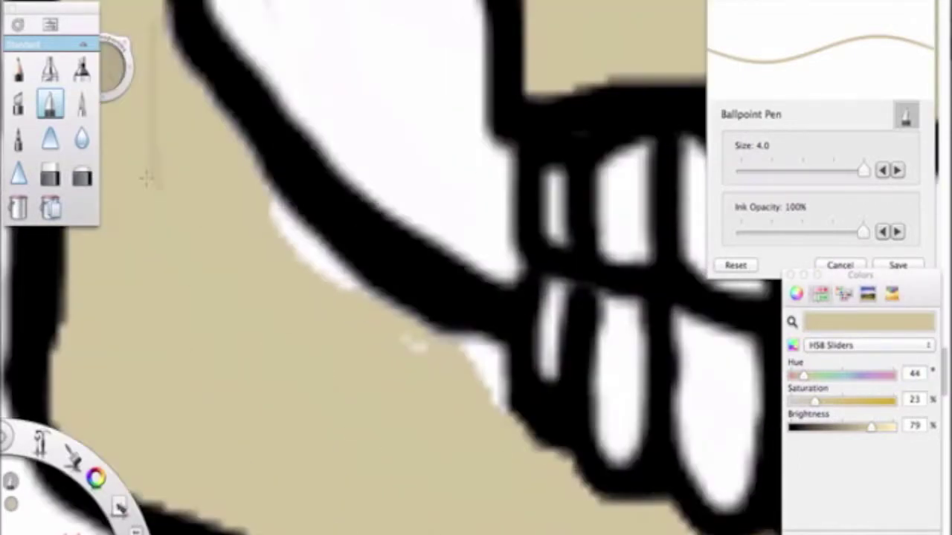
{"action": "left_click", "coordinate": [934, 398]}
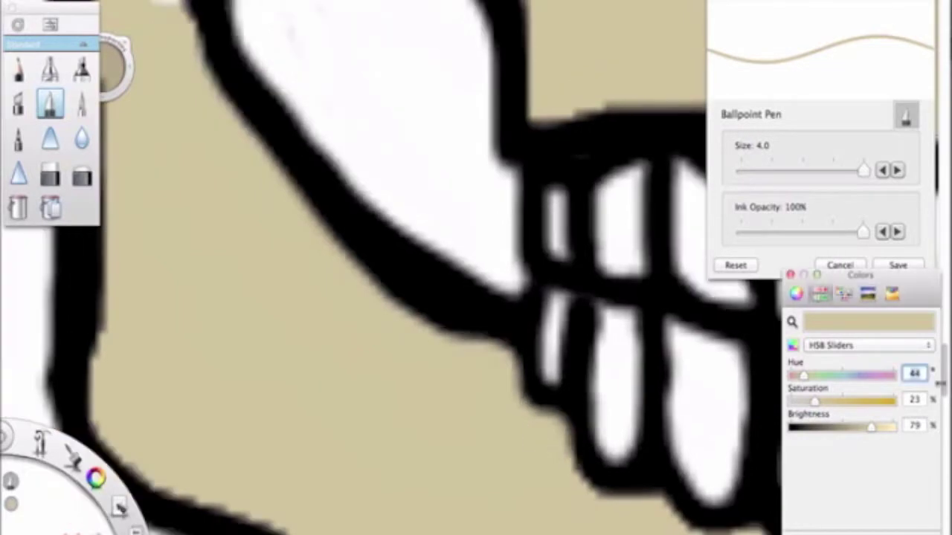
{"action": "scroll", "coordinate": [142, 270], "scroll_direction": "down", "scroll_amount": 2}
{"action": "scroll", "coordinate": [206, 149], "scroll_direction": "down", "scroll_amount": 3}
Step: Touch up the pale gaps along the temple outline, cheekbone and outer eye area in bone tan
{"action": "scroll", "coordinate": [338, 156], "scroll_direction": "up", "scroll_amount": 4}
{"action": "scroll", "coordinate": [339, 156], "scroll_direction": "up", "scroll_amount": 2}
{"action": "scroll", "coordinate": [342, 184], "scroll_direction": "up", "scroll_amount": 3}
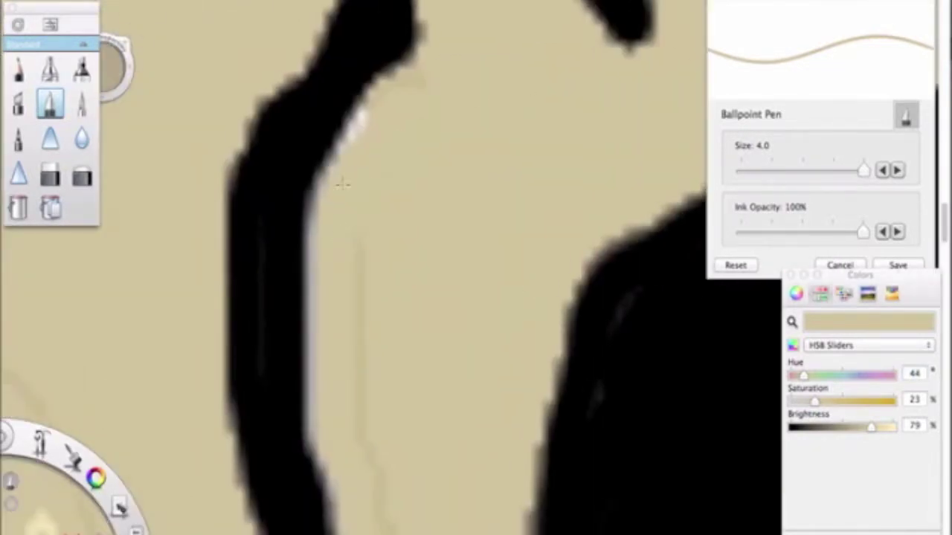
{"action": "scroll", "coordinate": [325, 219], "scroll_direction": "down", "scroll_amount": 5}
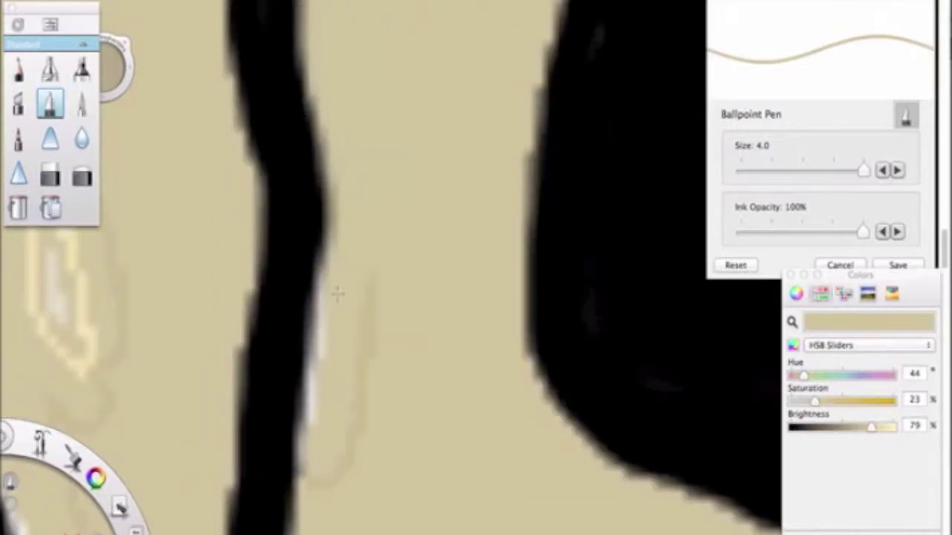
{"action": "scroll", "coordinate": [336, 294], "scroll_direction": "down", "scroll_amount": 6}
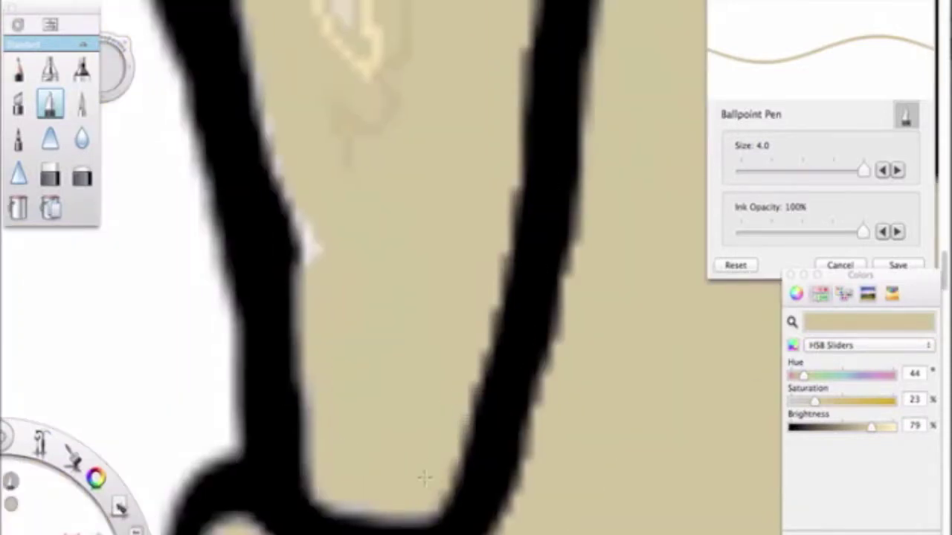
{"action": "scroll", "coordinate": [424, 478], "scroll_direction": "down", "scroll_amount": 4}
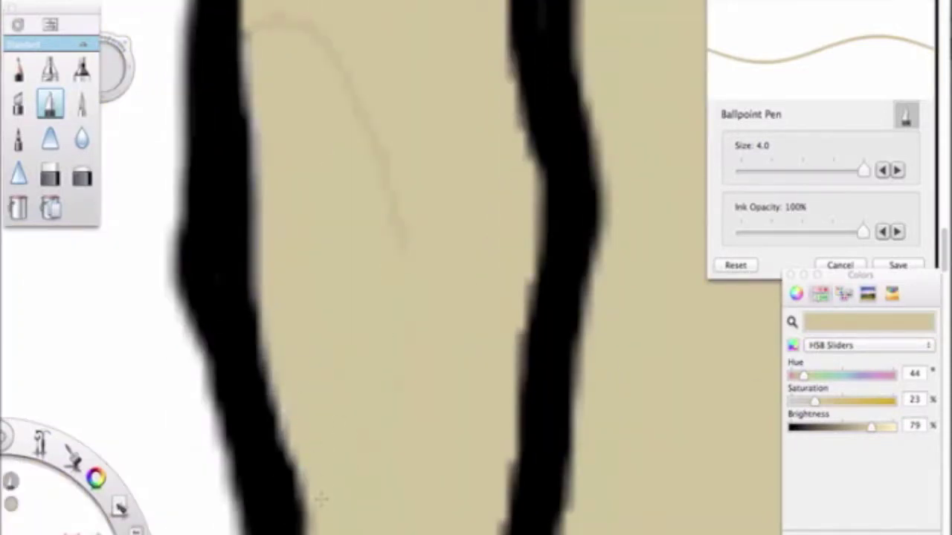
{"action": "scroll", "coordinate": [254, 43], "scroll_direction": "down", "scroll_amount": 5}
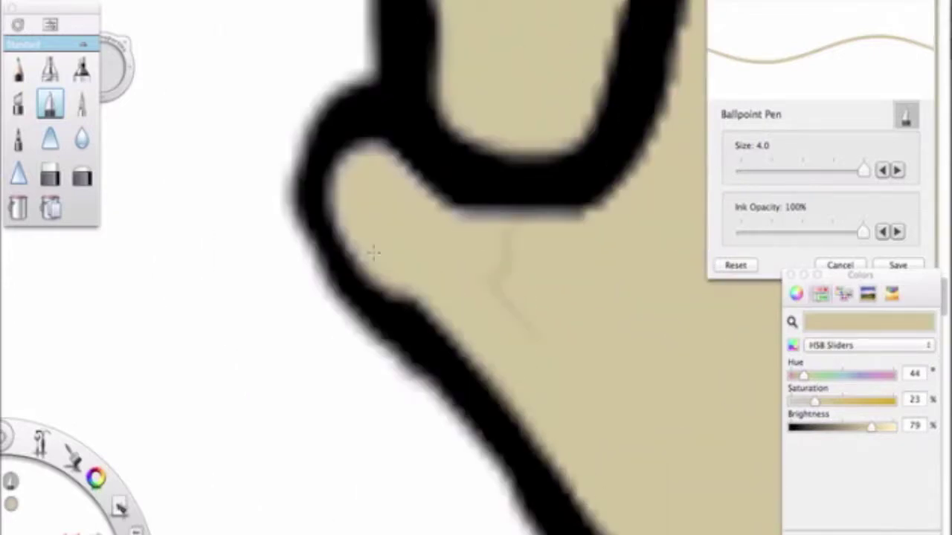
{"action": "scroll", "coordinate": [648, 194], "scroll_direction": "down", "scroll_amount": 6}
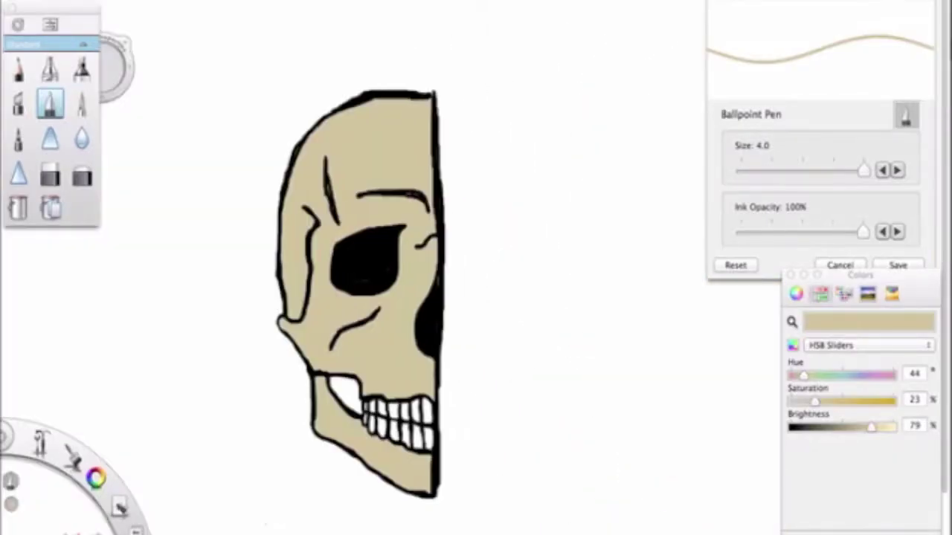
Step: Lighten the colour to 99% brightness and flood-fill the upper and lower teeth with it
{"action": "scroll", "coordinate": [401, 338], "scroll_direction": "up", "scroll_amount": 5}
{"action": "left_click_drag", "start_coordinate": [871, 427], "coordinate": [892, 427]}
{"action": "left_click", "coordinate": [18, 208]}
{"action": "left_click", "coordinate": [340, 356]}
{"action": "left_click", "coordinate": [406, 365]}
{"action": "left_click", "coordinate": [525, 379]}
{"action": "left_click", "coordinate": [349, 483]}
{"action": "left_click", "coordinate": [532, 491]}
{"action": "scroll", "coordinate": [230, 435], "scroll_direction": "down", "scroll_amount": 4}
{"action": "scroll", "coordinate": [365, 439], "scroll_direction": "up", "scroll_amount": 5}
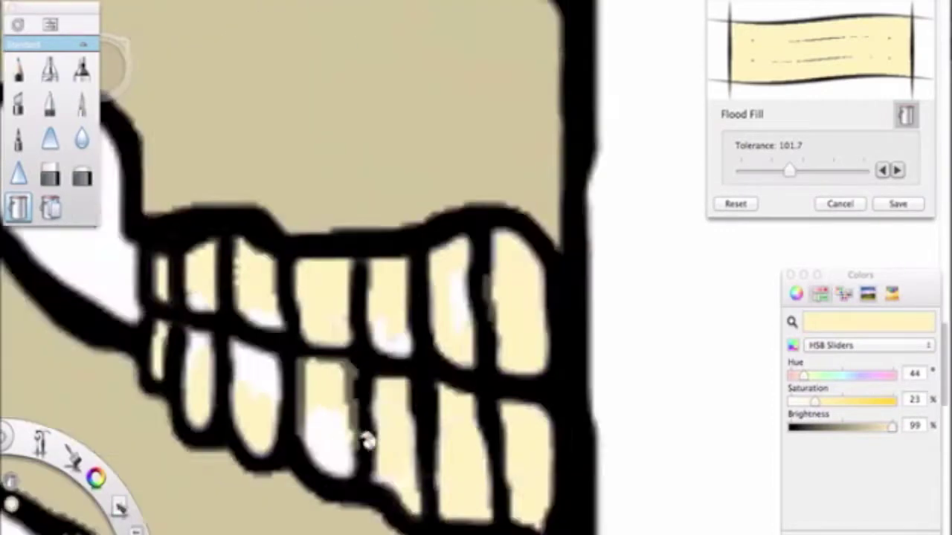
Step: Paint over the remaining white patches inside the teeth in the pale cream with the Ballpoint Pen
{"action": "scroll", "coordinate": [530, 193], "scroll_direction": "down", "scroll_amount": 3}
{"action": "key", "text": "b"}
{"action": "mouse_move", "coordinate": [551, 216]}
{"action": "left_mouse_down"}
{"action": "mouse_move", "coordinate": [513, 186]}
{"action": "mouse_move", "coordinate": [442, 227]}
{"action": "mouse_move", "coordinate": [389, 232]}
{"action": "left_mouse_up"}
{"action": "mouse_move", "coordinate": [372, 344]}
{"action": "left_mouse_down"}
{"action": "mouse_move", "coordinate": [442, 398]}
{"action": "mouse_move", "coordinate": [540, 376]}
{"action": "left_mouse_up"}
{"action": "left_click_drag", "start_coordinate": [557, 325], "coordinate": [587, 416]}
{"action": "mouse_move", "coordinate": [249, 208]}
{"action": "left_mouse_down"}
{"action": "mouse_move", "coordinate": [253, 319]}
{"action": "mouse_move", "coordinate": [327, 342]}
{"action": "left_mouse_up"}
Step: Draw short, faint black root strokes below the lower teeth with the Ballpoint Pen at 1% ink opacity
{"action": "left_click", "coordinate": [891, 294]}
{"action": "left_click", "coordinate": [843, 294]}
{"action": "mouse_move", "coordinate": [528, 138]}
{"action": "left_mouse_down"}
{"action": "mouse_move", "coordinate": [530, 262]}
{"action": "mouse_move", "coordinate": [579, 299]}
{"action": "mouse_move", "coordinate": [572, 437]}
{"action": "mouse_move", "coordinate": [538, 317]}
{"action": "mouse_move", "coordinate": [476, 351]}
{"action": "mouse_move", "coordinate": [437, 408]}
{"action": "mouse_move", "coordinate": [401, 269]}
{"action": "mouse_move", "coordinate": [336, 309]}
{"action": "mouse_move", "coordinate": [345, 359]}
{"action": "mouse_move", "coordinate": [286, 347]}
{"action": "mouse_move", "coordinate": [276, 211]}
{"action": "mouse_move", "coordinate": [336, 166]}
{"action": "mouse_move", "coordinate": [191, 250]}
{"action": "left_mouse_up"}
{"action": "scroll", "coordinate": [191, 250], "scroll_direction": "down", "scroll_amount": 5}
{"action": "scroll", "coordinate": [503, 442], "scroll_direction": "up", "scroll_amount": 4}
{"action": "scroll", "coordinate": [502, 442], "scroll_direction": "up", "scroll_amount": 3}
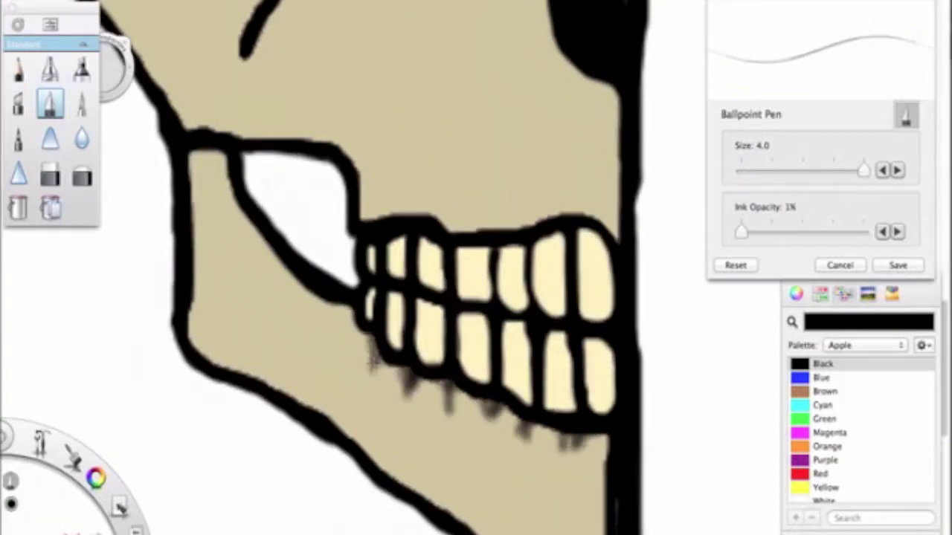
Step: Add short, faint black root strokes above each of the upper teeth
{"action": "scroll", "coordinate": [580, 438], "scroll_direction": "up", "scroll_amount": 2}
{"action": "left_click_drag", "start_coordinate": [558, 186], "coordinate": [476, 238]}
{"action": "left_click_drag", "start_coordinate": [417, 208], "coordinate": [548, 372]}
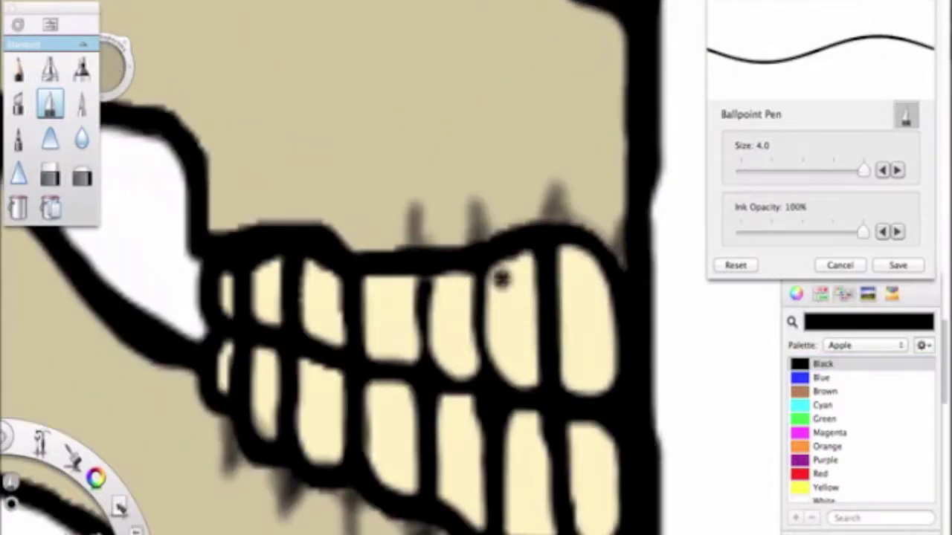
{"action": "left_click_drag", "start_coordinate": [484, 267], "coordinate": [424, 338]}
{"action": "left_click_drag", "start_coordinate": [357, 190], "coordinate": [364, 260]}
{"action": "left_click_drag", "start_coordinate": [446, 227], "coordinate": [461, 249]}
{"action": "left_click_drag", "start_coordinate": [294, 179], "coordinate": [287, 240]}
{"action": "scroll", "coordinate": [287, 240], "scroll_direction": "down", "scroll_amount": 3}
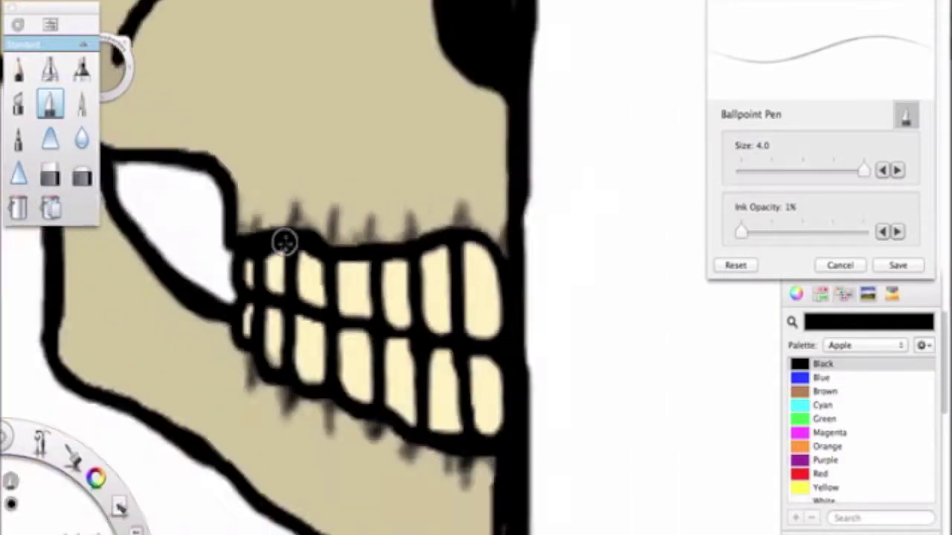
Step: Sketch faint black texture strokes on the chin, the jaw corner and the cheek beside the nose cavity
{"action": "left_click_drag", "start_coordinate": [377, 437], "coordinate": [364, 520]}
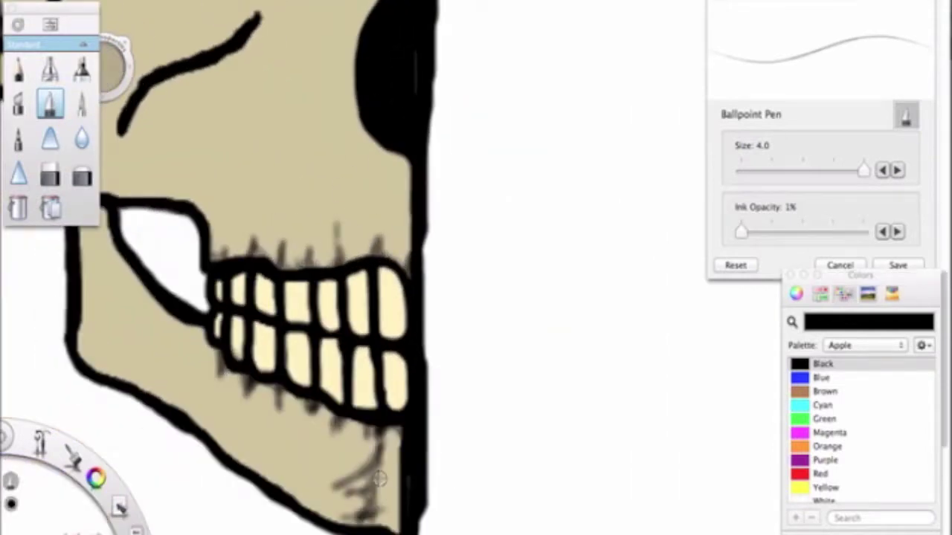
{"action": "left_click_drag", "start_coordinate": [82, 290], "coordinate": [149, 387]}
{"action": "left_click_drag", "start_coordinate": [86, 231], "coordinate": [164, 394]}
{"action": "left_click_drag", "start_coordinate": [275, 149], "coordinate": [334, 97]}
Step: Add faint black texture strokes along the cheekbone, cheek crease, eye socket, brow and nose bridge
{"action": "scroll", "coordinate": [297, 267], "scroll_direction": "up", "scroll_amount": 2}
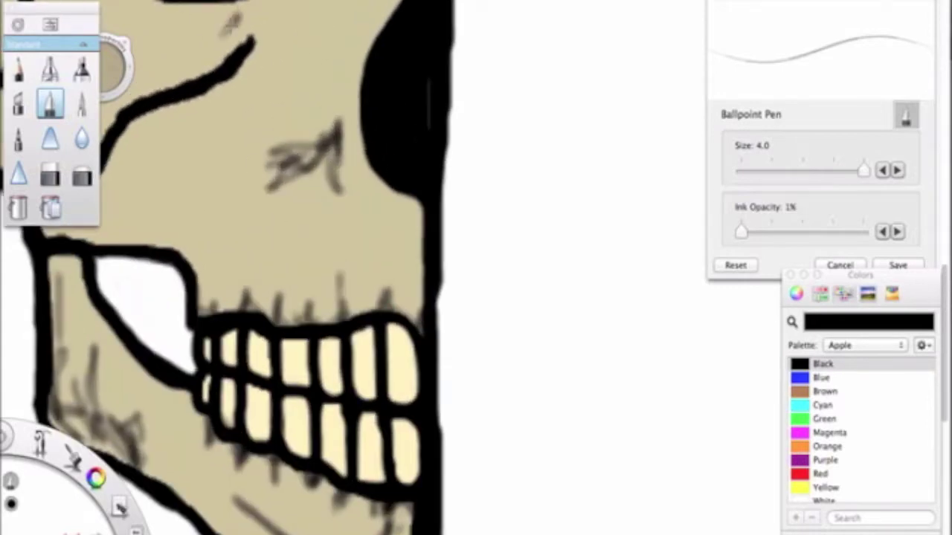
{"action": "scroll", "coordinate": [297, 268], "scroll_direction": "left", "scroll_amount": 5}
{"action": "left_click_drag", "start_coordinate": [245, 149], "coordinate": [260, 200]}
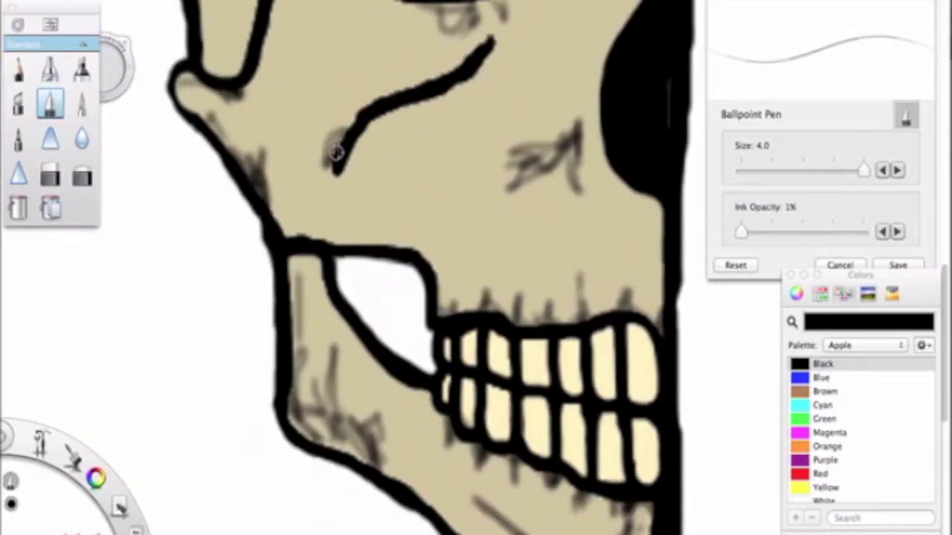
{"action": "scroll", "coordinate": [419, 257], "scroll_direction": "up", "scroll_amount": 5}
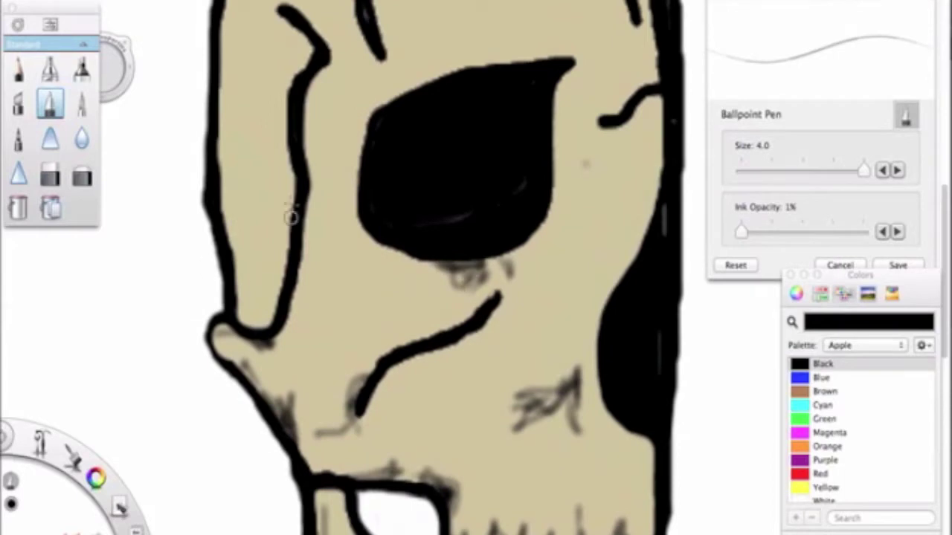
{"action": "scroll", "coordinate": [443, 268], "scroll_direction": "down", "scroll_amount": 2}
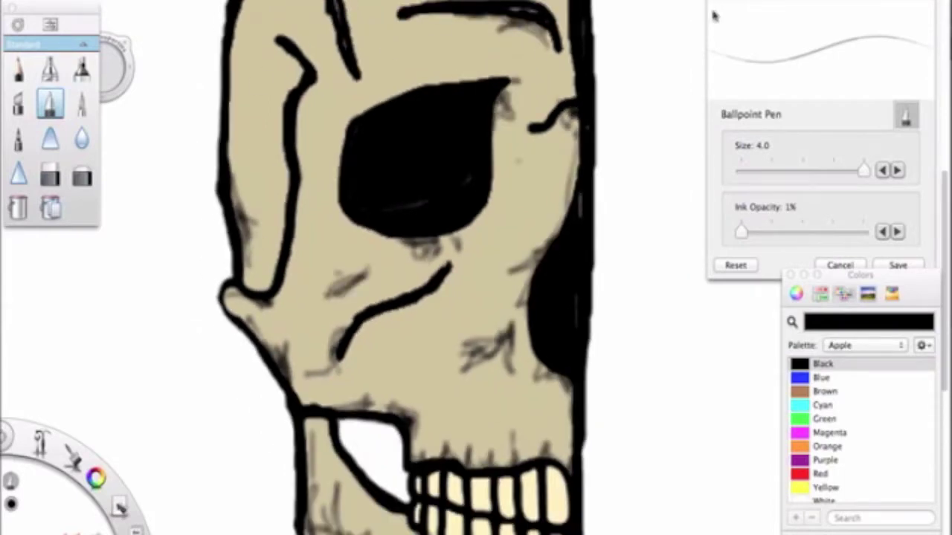
Step: Extend the faint black texture strokes over the temple, forehead and cranium edge
{"action": "scroll", "coordinate": [241, 215], "scroll_direction": "up", "scroll_amount": 4}
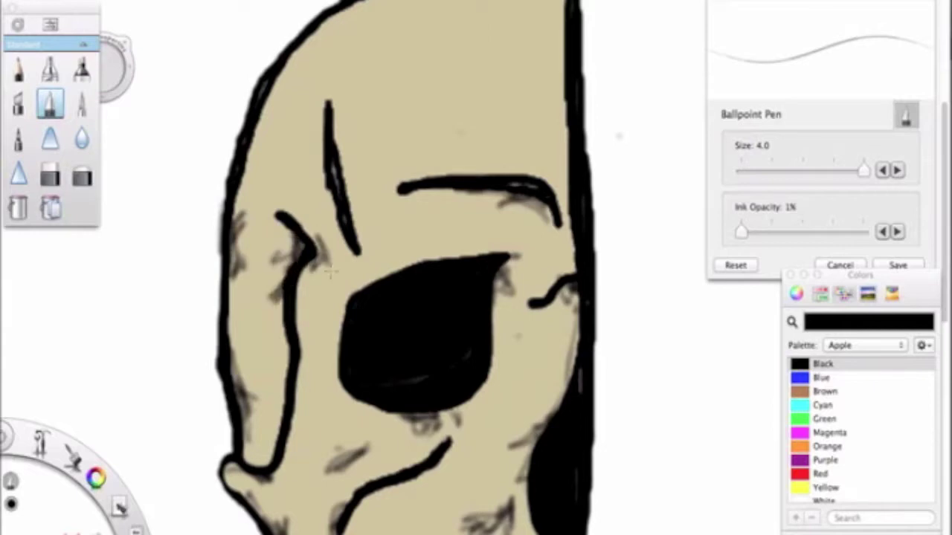
{"action": "scroll", "coordinate": [311, 87], "scroll_direction": "down", "scroll_amount": 1}
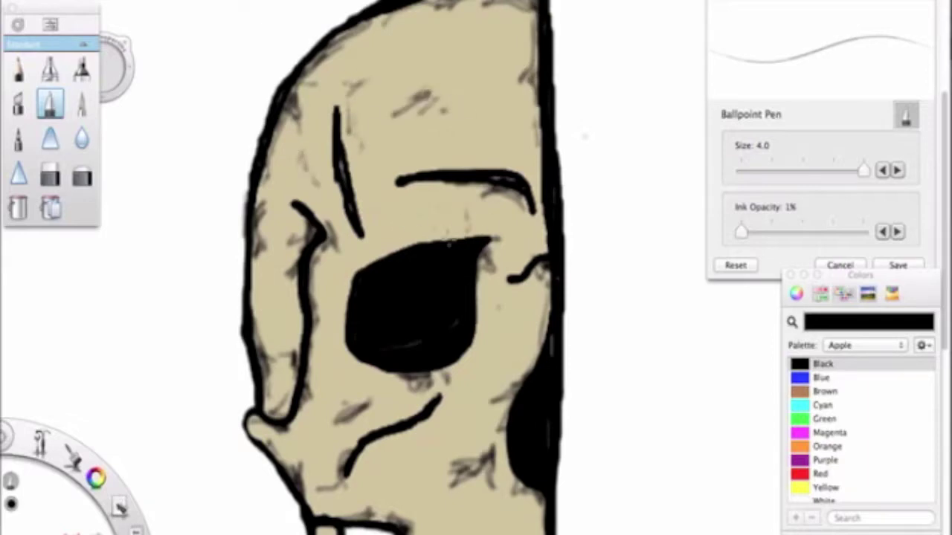
{"action": "scroll", "coordinate": [318, 359], "scroll_direction": "down", "scroll_amount": 3}
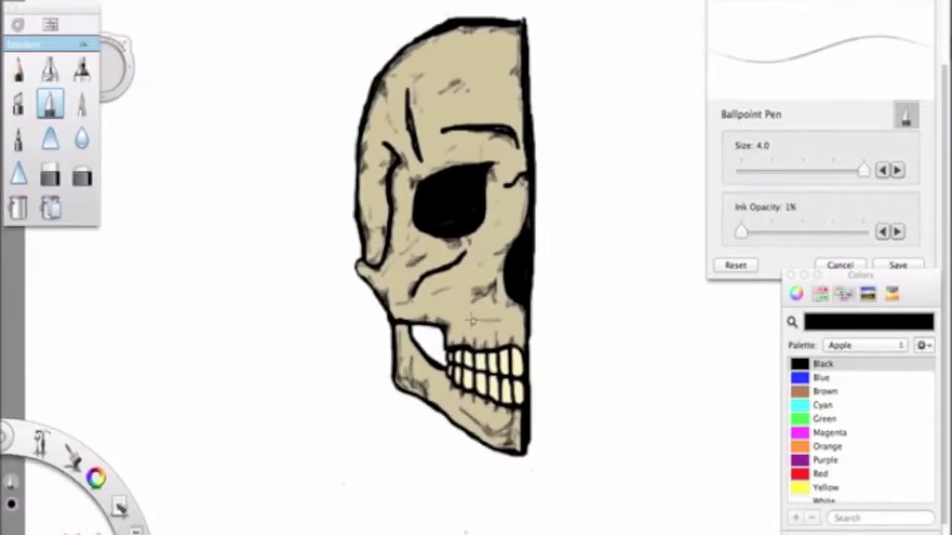
Step: Airbrush soft black shading on the temple, eye surround and jaw at 11% flow, and add white highlights at size 36.8
{"action": "left_click", "coordinate": [50, 69]}
{"action": "left_click_drag", "start_coordinate": [860, 231], "coordinate": [753, 232]}
{"action": "mouse_move", "coordinate": [377, 257]}
{"action": "left_mouse_down"}
{"action": "mouse_move", "coordinate": [387, 156]}
{"action": "mouse_move", "coordinate": [483, 123]}
{"action": "mouse_move", "coordinate": [520, 238]}
{"action": "left_mouse_up"}
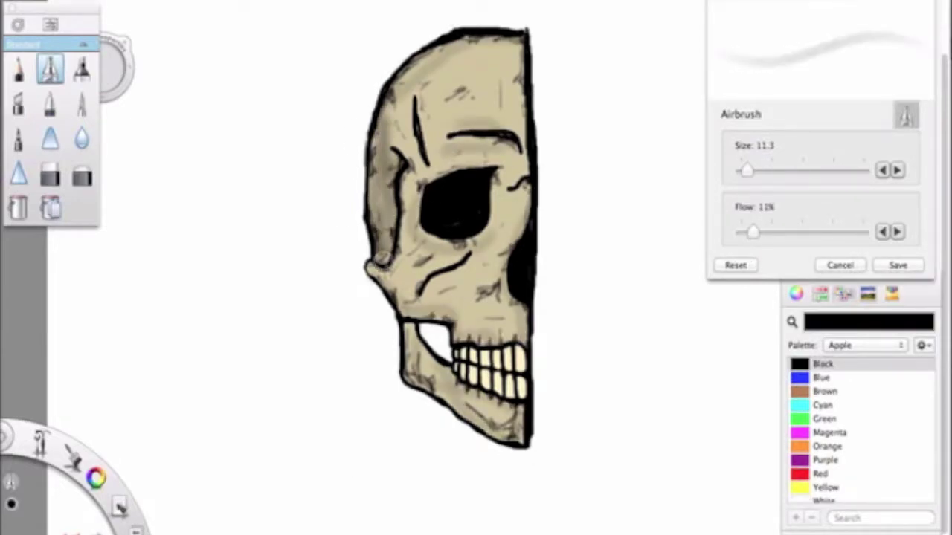
{"action": "left_click", "coordinate": [823, 495]}
{"action": "left_click_drag", "start_coordinate": [745, 170], "coordinate": [773, 170]}
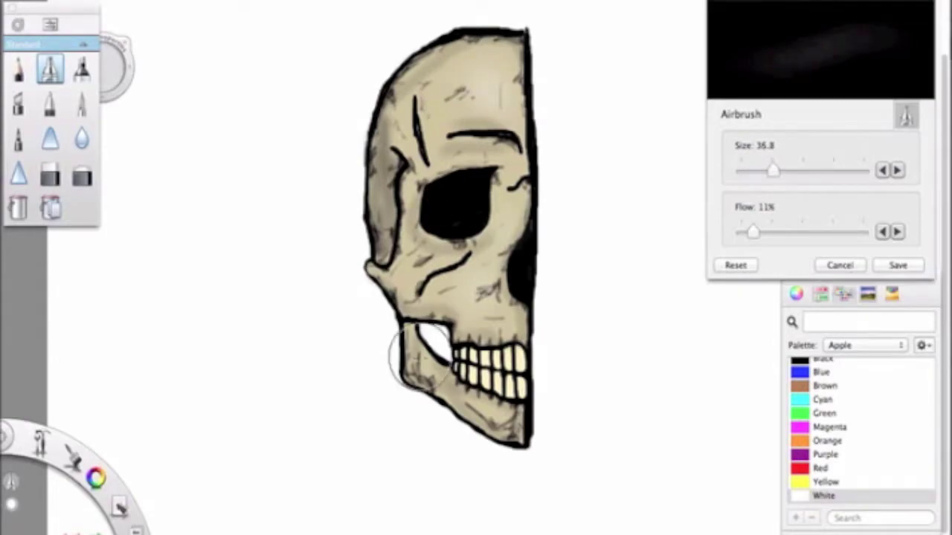
Step: Airbrush a soft red glow inside the black eye socket
{"action": "scroll", "coordinate": [520, 319], "scroll_direction": "up", "scroll_amount": 5}
{"action": "left_click", "coordinate": [892, 468]}
{"action": "left_click_drag", "start_coordinate": [446, 223], "coordinate": [414, 248]}
{"action": "scroll", "coordinate": [456, 219], "scroll_direction": "down", "scroll_amount": 5}
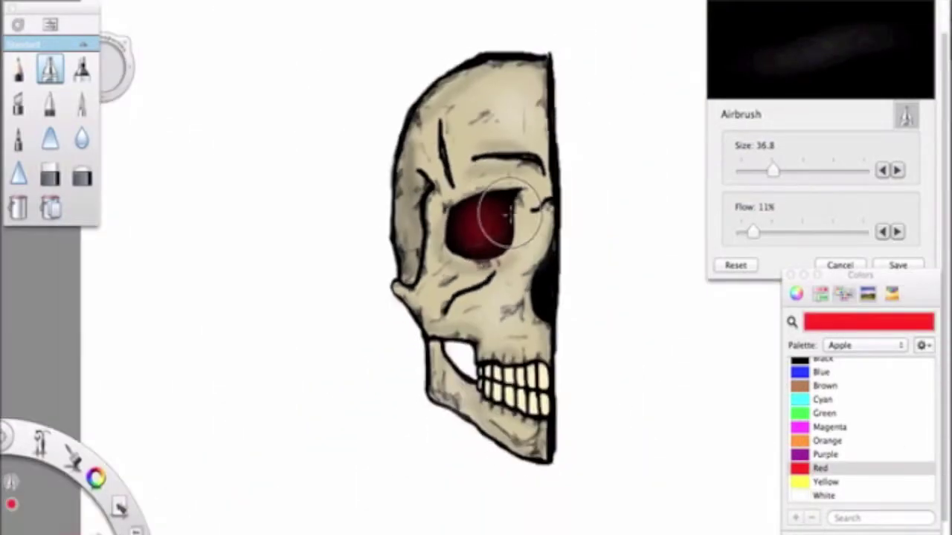
{"action": "scroll", "coordinate": [501, 261], "scroll_direction": "up", "scroll_amount": 5}
{"action": "scroll", "coordinate": [617, 394], "scroll_direction": "down", "scroll_amount": 5}
Step: Sharpen the rim of the red eye socket in black with the Ballpoint Pen at 100% ink opacity
{"action": "left_click", "coordinate": [818, 363]}
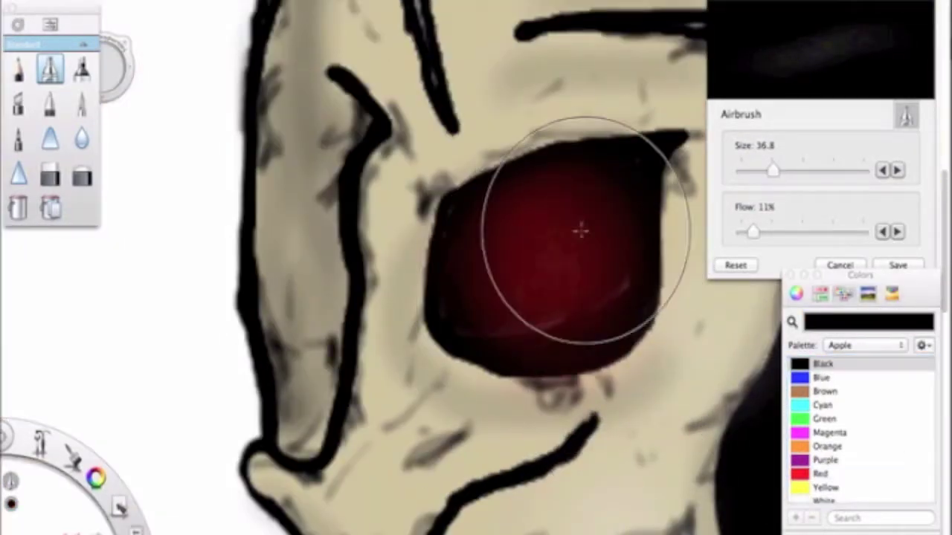
{"action": "key", "text": "b"}
{"action": "scroll", "coordinate": [405, 364], "scroll_direction": "up", "scroll_amount": 5}
{"action": "scroll", "coordinate": [405, 364], "scroll_direction": "down", "scroll_amount": 5}
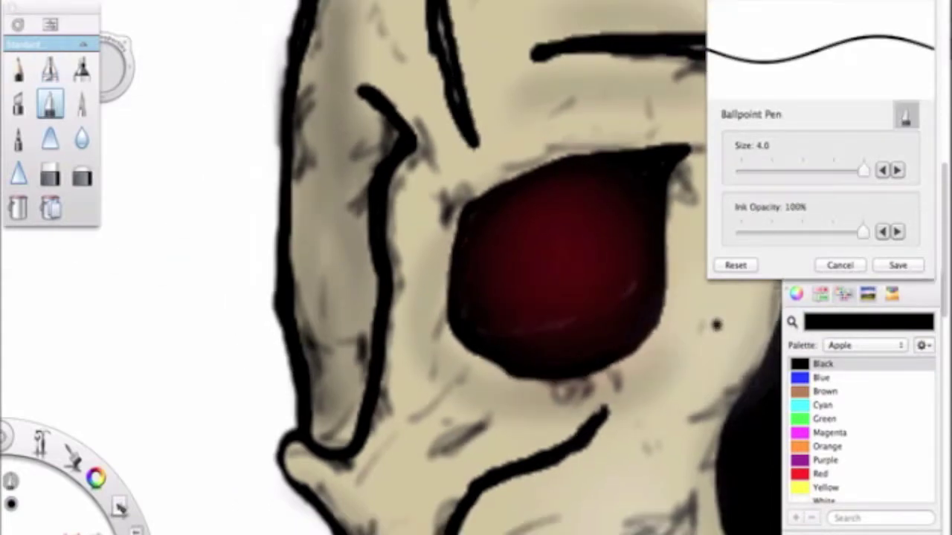
{"action": "scroll", "coordinate": [617, 283], "scroll_direction": "up", "scroll_amount": 1}
{"action": "scroll", "coordinate": [386, 57], "scroll_direction": "right", "scroll_amount": 5}
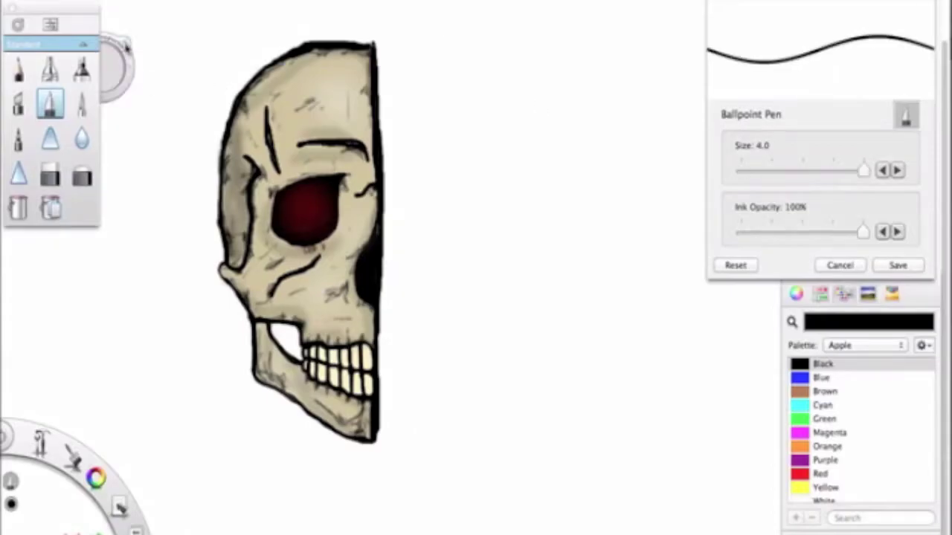
Step: Duplicate the half skull and mirror the copy against the original's centre line to form a full face
{"action": "left_click", "coordinate": [42, 446]}
{"action": "left_click", "coordinate": [72, 422]}
{"action": "left_click_drag", "start_coordinate": [333, 238], "coordinate": [463, 478]}
{"action": "key", "text": "ctrl+c"}
{"action": "key", "text": "ctrl+v"}
{"action": "left_click_drag", "start_coordinate": [587, 239], "coordinate": [499, 259]}
{"action": "left_click", "coordinate": [43, 446]}
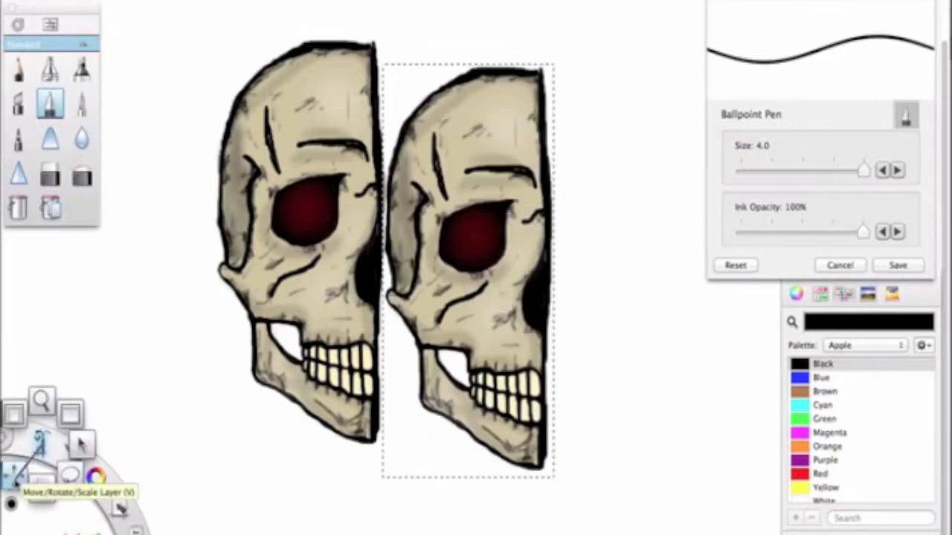
{"action": "left_click", "coordinate": [48, 402]}
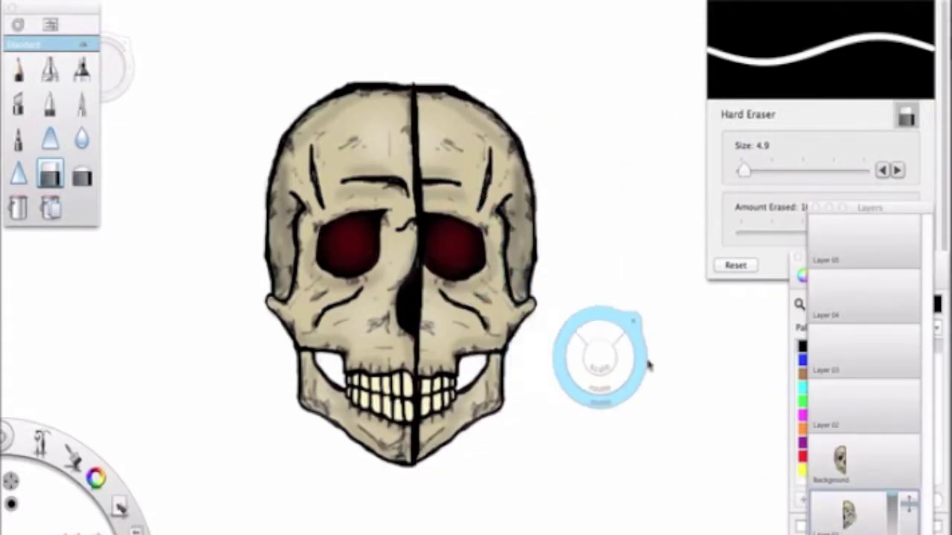
Step: Spray black over the forehead, eye and cheek of the mirrored half with the Airbrush at size 41.0 and 100% flow
{"action": "key", "text": "e"}
{"action": "key", "text": "bracketright"}
{"action": "key", "text": "bracketright"}
{"action": "key", "text": "bracketright"}
{"action": "left_click_drag", "start_coordinate": [470, 160], "coordinate": [444, 145]}
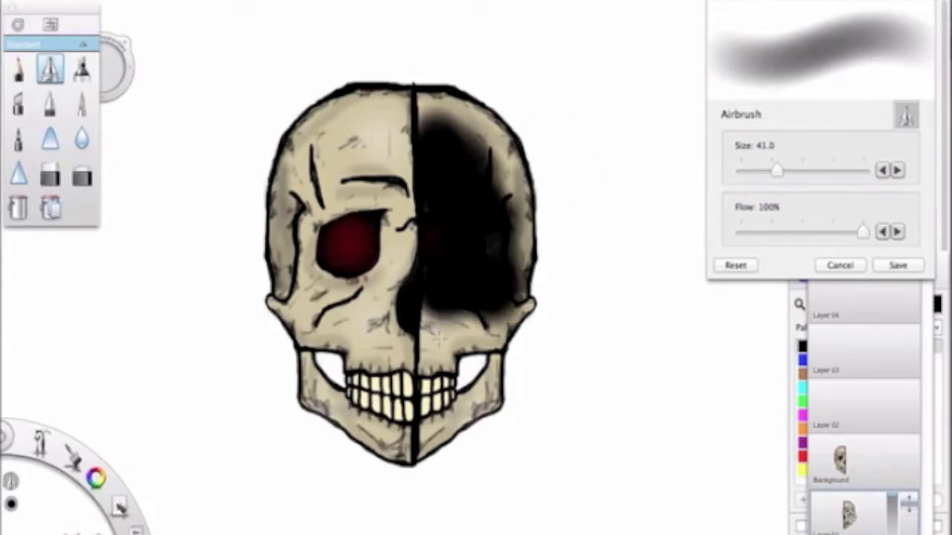
Step: Blacken the rest of the mirrored half with a size 12.2 Airbrush, and cover the centre seam on the Background layer
{"action": "key", "text": "bracketleft"}
{"action": "key", "text": "bracketleft"}
{"action": "key", "text": "bracketleft"}
{"action": "key", "text": "bracketleft"}
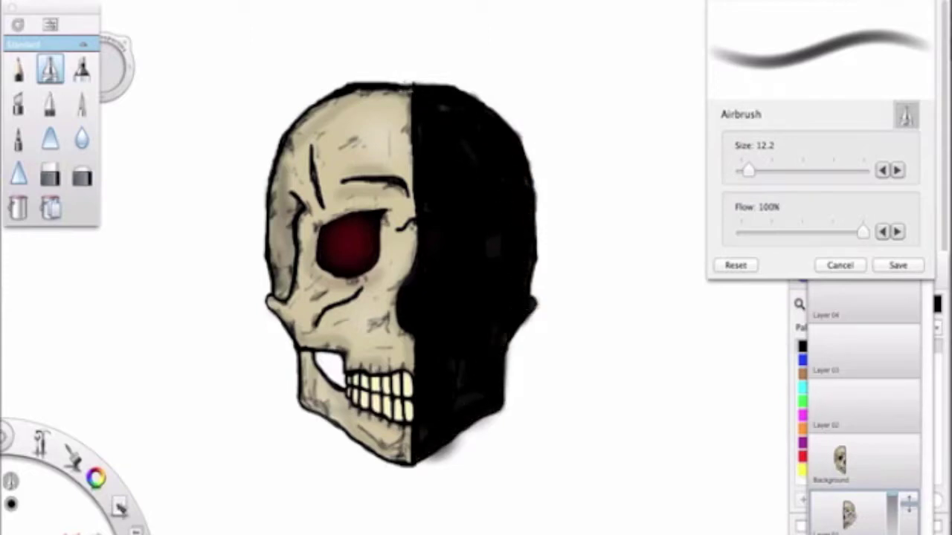
{"action": "left_click", "coordinate": [851, 460]}
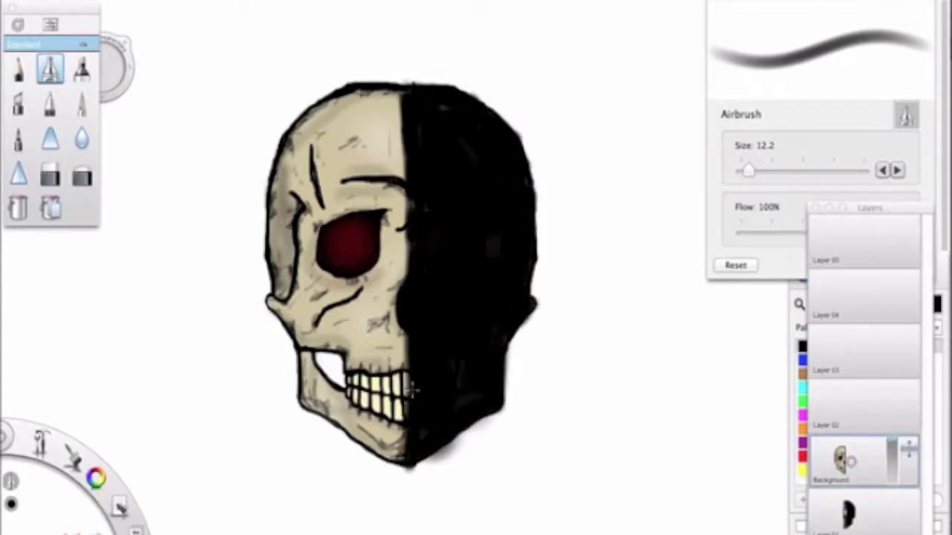
Step: Erase the black overspray around the black half's jaw, cheek and cranium on its layer with a size 4.9 Hard Eraser
{"action": "scroll", "coordinate": [408, 338], "scroll_direction": "up", "scroll_amount": 5}
{"action": "key", "text": "e"}
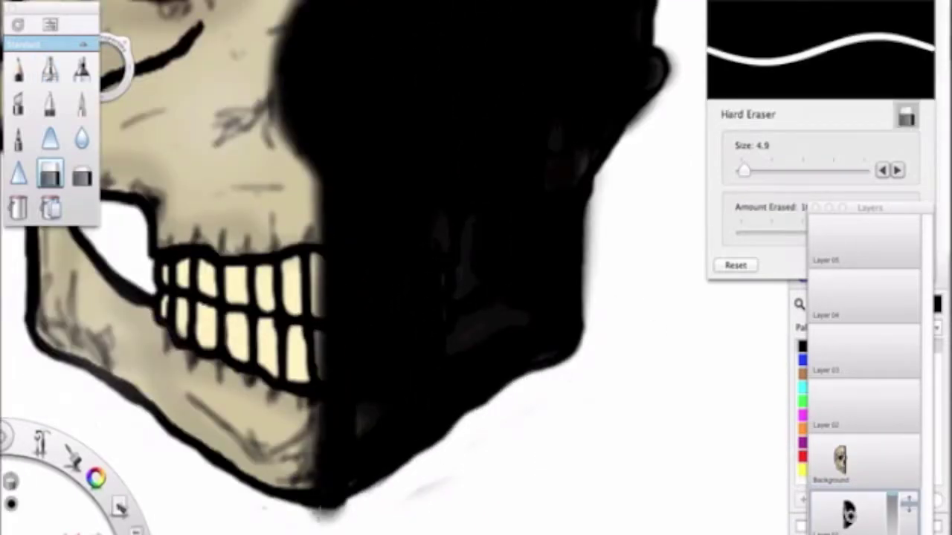
{"action": "scroll", "coordinate": [624, 368], "scroll_direction": "up", "scroll_amount": 3}
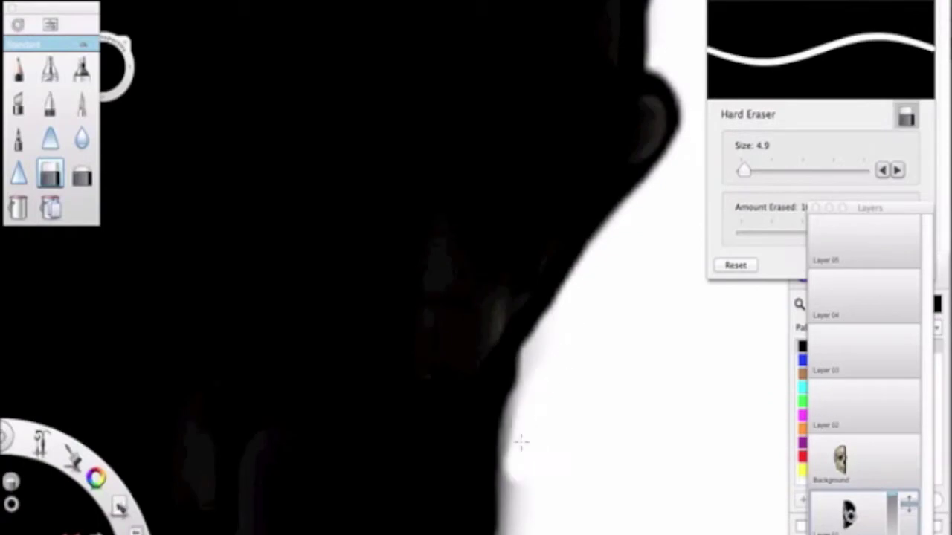
{"action": "scroll", "coordinate": [527, 322], "scroll_direction": "down", "scroll_amount": 5}
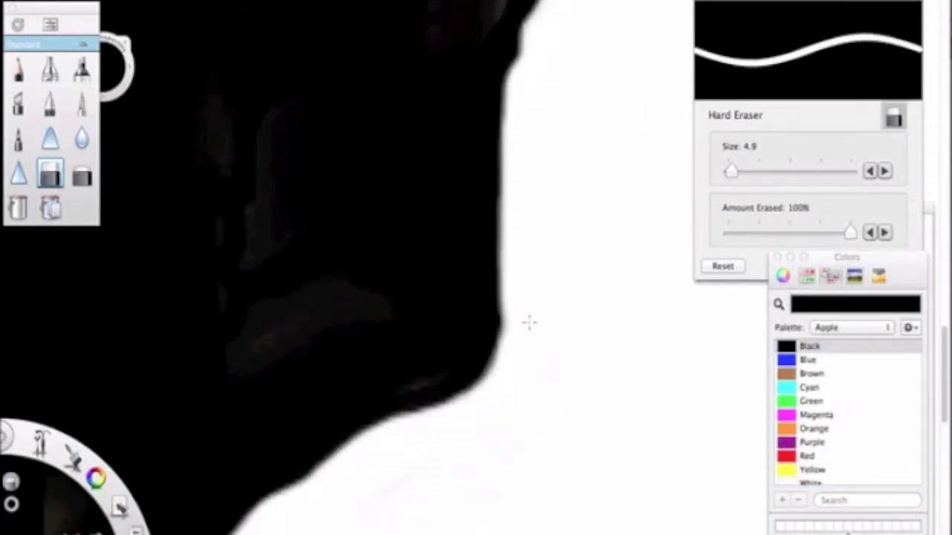
{"action": "scroll", "coordinate": [587, 106], "scroll_direction": "up", "scroll_amount": 5}
{"action": "scroll", "coordinate": [587, 106], "scroll_direction": "down", "scroll_amount": 3}
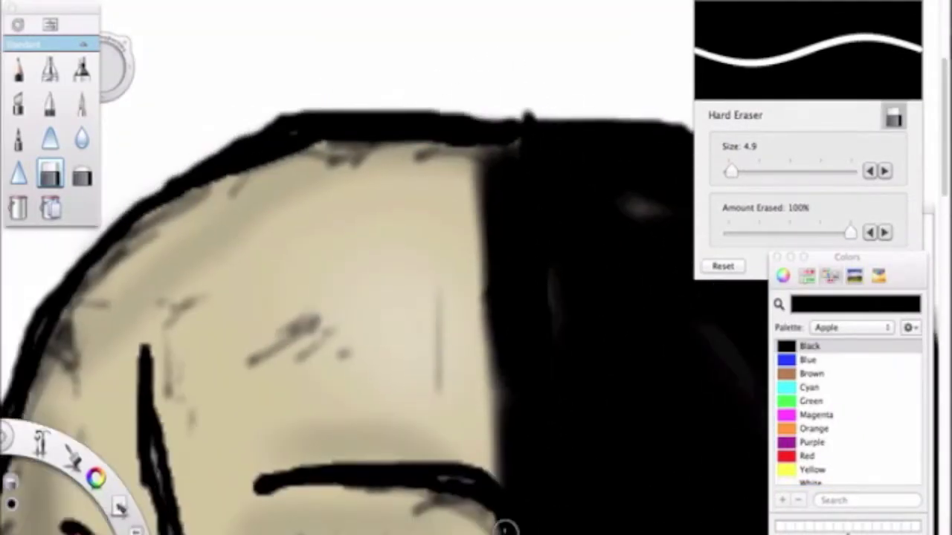
{"action": "scroll", "coordinate": [476, 168], "scroll_direction": "up", "scroll_amount": 3}
{"action": "scroll", "coordinate": [566, 163], "scroll_direction": "up", "scroll_amount": 2}
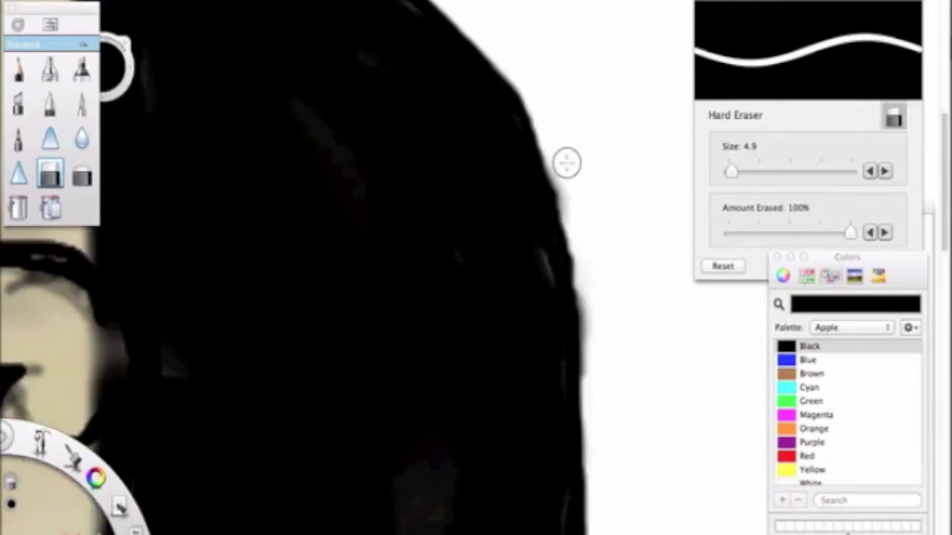
{"action": "scroll", "coordinate": [587, 295], "scroll_direction": "down", "scroll_amount": 5}
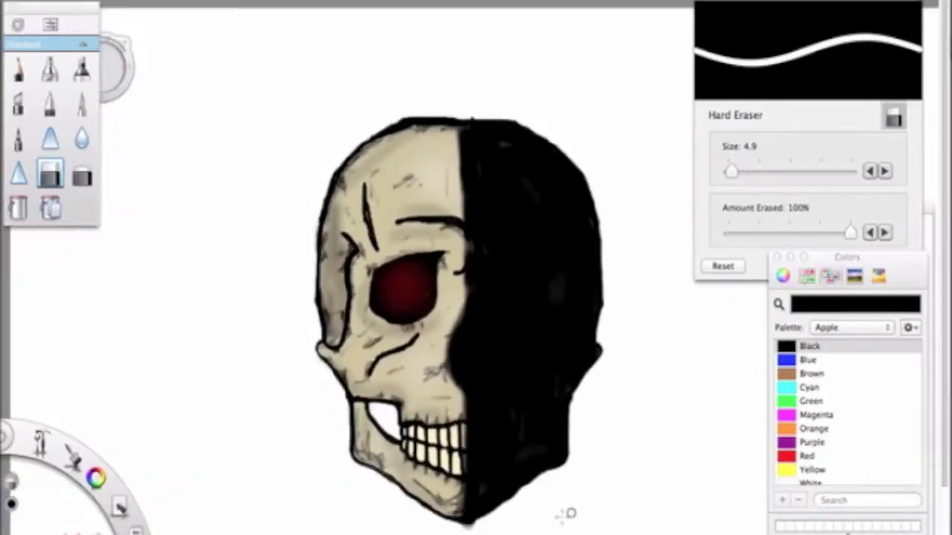
Step: Clean up the outline at the chin and the crown with the Hard Eraser, including on the Background layer
{"action": "key", "text": "super+l"}
{"action": "scroll", "coordinate": [512, 488], "scroll_direction": "up", "scroll_amount": 4}
{"action": "key", "text": "Down"}
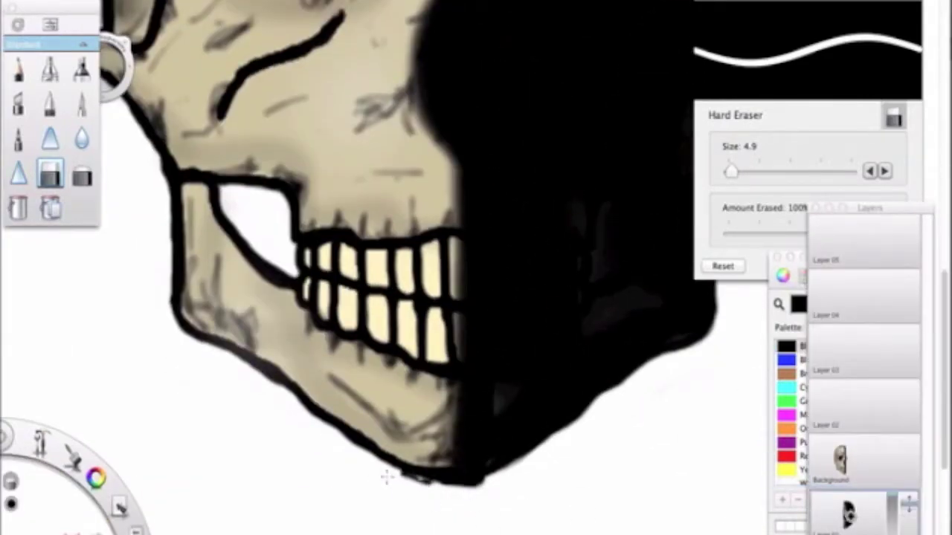
{"action": "left_click", "coordinate": [896, 476]}
{"action": "scroll", "coordinate": [543, 67], "scroll_direction": "down", "scroll_amount": 3}
{"action": "scroll", "coordinate": [493, 82], "scroll_direction": "up", "scroll_amount": 4}
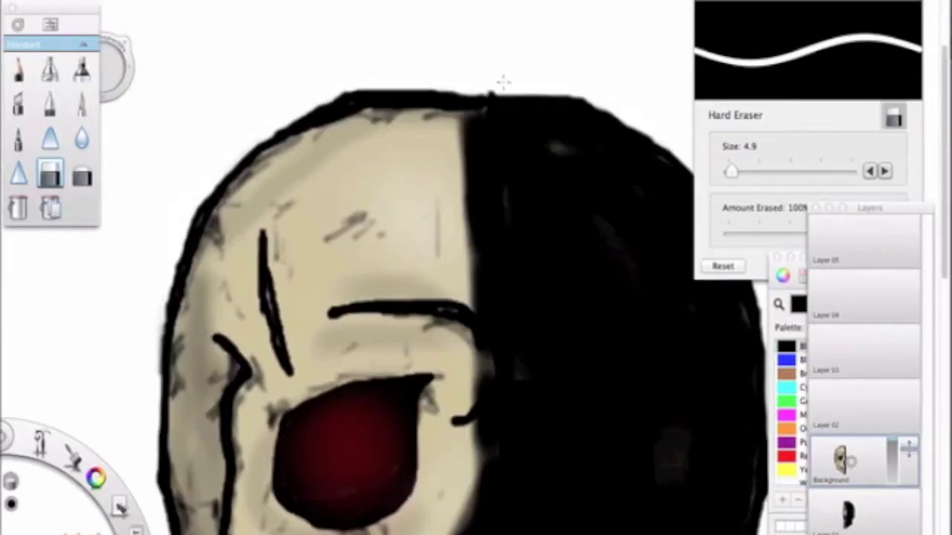
{"action": "scroll", "coordinate": [369, 83], "scroll_direction": "down", "scroll_amount": 5}
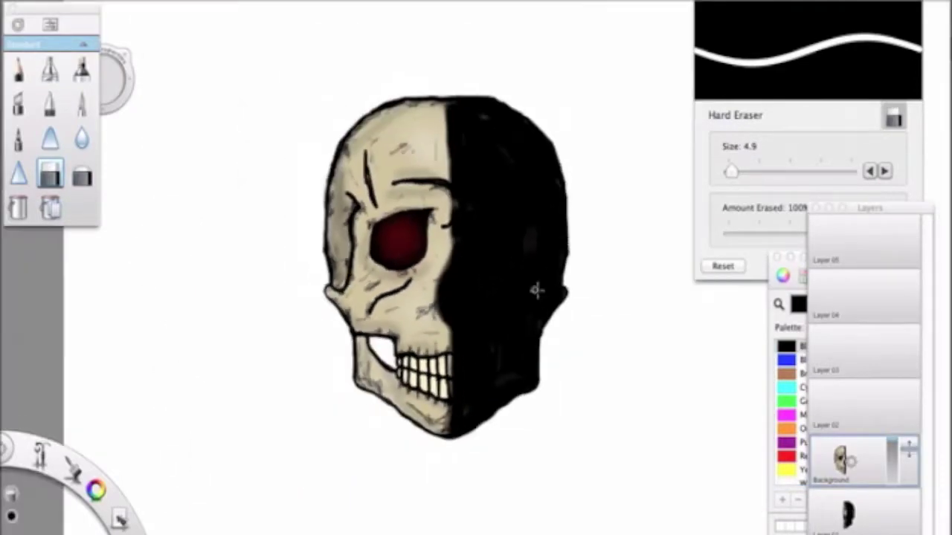
Step: Try spraying a red eye on the black half with a size 31.2 Airbrush, raising the flow from 1% to 51%
{"action": "scroll", "coordinate": [536, 287], "scroll_direction": "up", "scroll_amount": 4}
{"action": "left_click", "coordinate": [54, 73]}
{"action": "mouse_move", "coordinate": [735, 171]}
{"action": "left_mouse_down"}
{"action": "mouse_move", "coordinate": [771, 172]}
{"action": "mouse_move", "coordinate": [754, 170]}
{"action": "left_mouse_up"}
{"action": "left_click_drag", "start_coordinate": [803, 233], "coordinate": [728, 233]}
{"action": "key", "text": "ctrl+l"}
{"action": "left_click_drag", "start_coordinate": [443, 237], "coordinate": [435, 248]}
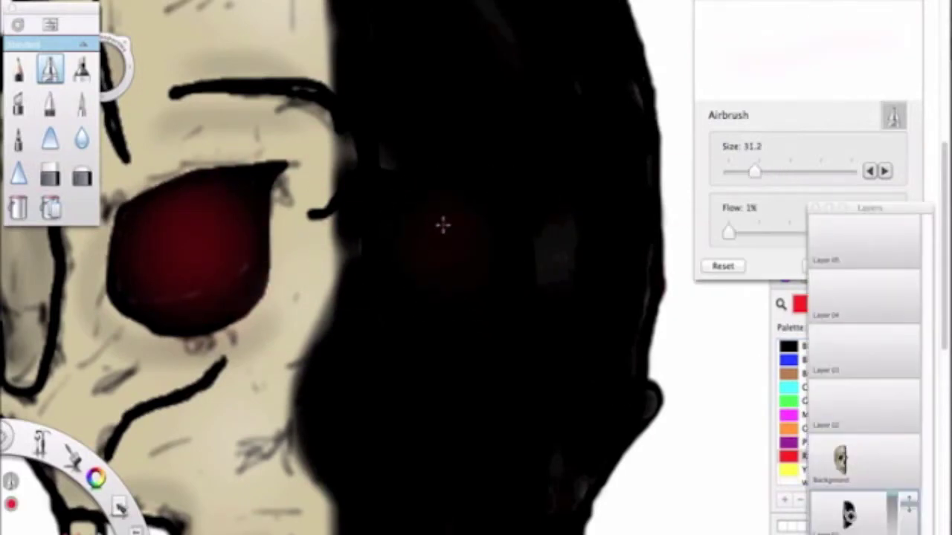
{"action": "left_click_drag", "start_coordinate": [728, 233], "coordinate": [788, 232]}
{"action": "left_click_drag", "start_coordinate": [429, 245], "coordinate": [414, 215]}
{"action": "key", "text": "ctrl+z"}
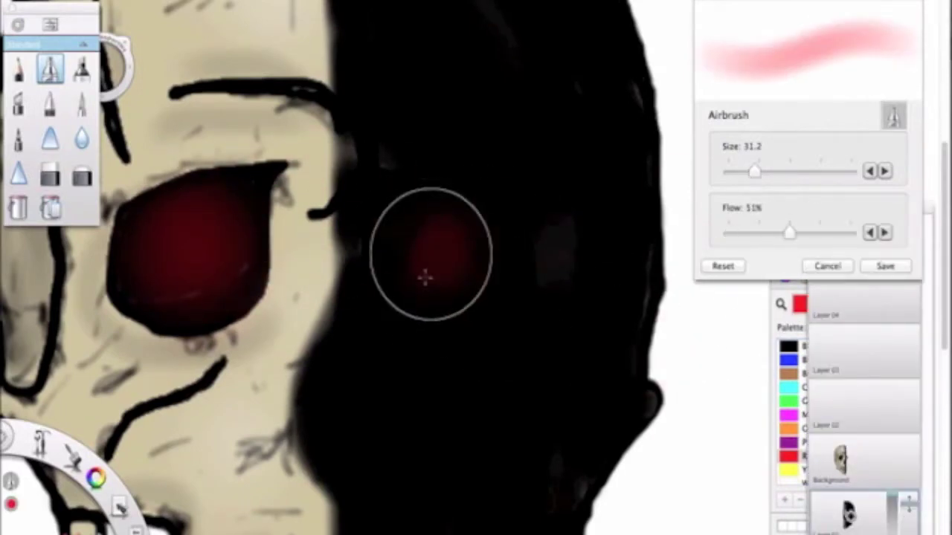
Step: Try erasing the black beside the tan eye socket and nose on the Background layer with the Hard Eraser
{"action": "key", "text": "ctrl+l"}
{"action": "left_click", "coordinate": [851, 460]}
{"action": "key", "text": "e"}
{"action": "mouse_move", "coordinate": [368, 305]}
{"action": "left_mouse_down"}
{"action": "mouse_move", "coordinate": [360, 234]}
{"action": "mouse_move", "coordinate": [366, 311]}
{"action": "left_mouse_up"}
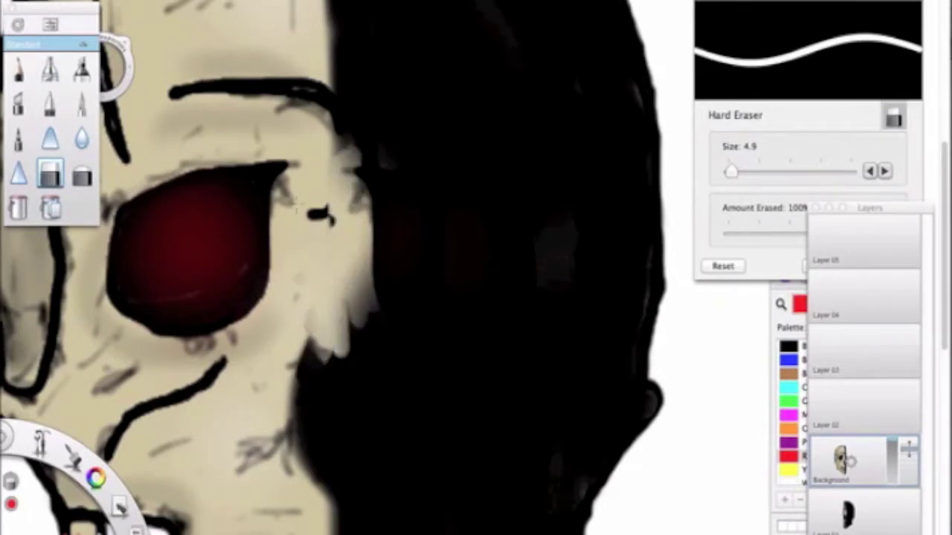
{"action": "key", "text": "e"}
{"action": "left_click_drag", "start_coordinate": [808, 170], "coordinate": [734, 171]}
{"action": "left_click_drag", "start_coordinate": [788, 233], "coordinate": [850, 233]}
Step: Try spraying a wider red glow in the black half's eye with the Airbrush at size 53.2 and 28% flow
{"action": "scroll", "coordinate": [360, 288], "scroll_direction": "down", "scroll_amount": 5}
{"action": "left_click", "coordinate": [809, 456]}
{"action": "left_click_drag", "start_coordinate": [737, 171], "coordinate": [775, 171]}
{"action": "left_click_drag", "start_coordinate": [849, 233], "coordinate": [762, 233]}
{"action": "left_click_drag", "start_coordinate": [417, 226], "coordinate": [459, 231]}
{"action": "scroll", "coordinate": [604, 443], "scroll_direction": "down", "scroll_amount": 3}
{"action": "scroll", "coordinate": [604, 444], "scroll_direction": "up", "scroll_amount": 3}
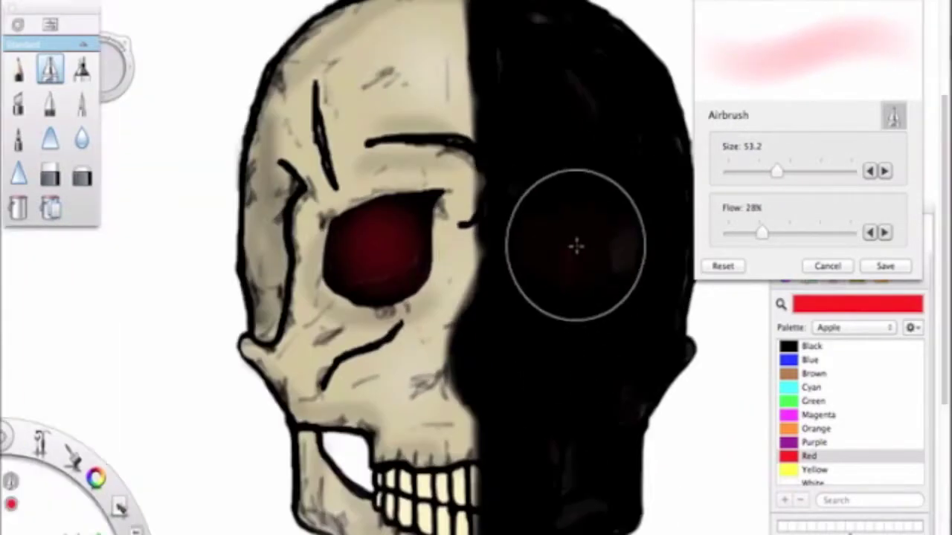
{"action": "scroll", "coordinate": [573, 244], "scroll_direction": "down", "scroll_amount": 3}
{"action": "scroll", "coordinate": [425, 382], "scroll_direction": "up", "scroll_amount": 4}
{"action": "key", "text": "super+l"}
{"action": "key", "text": "super+l"}
{"action": "key", "text": "super+l"}
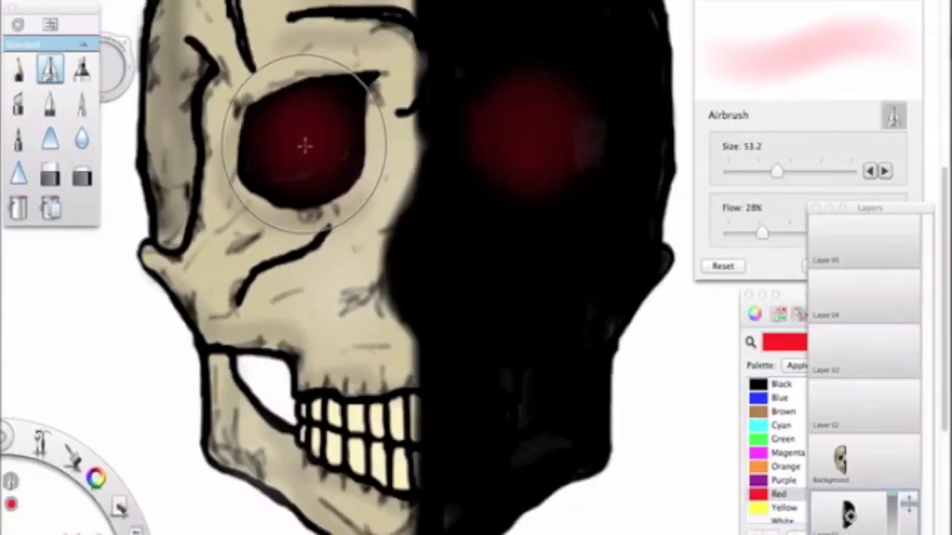
{"action": "scroll", "coordinate": [608, 361], "scroll_direction": "down", "scroll_amount": 3}
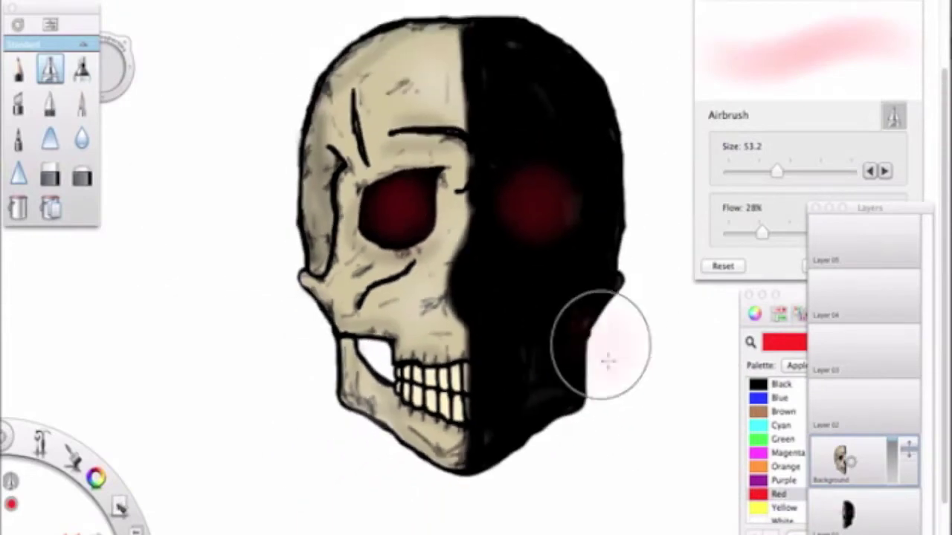
{"action": "scroll", "coordinate": [570, 185], "scroll_direction": "up", "scroll_amount": 3}
{"action": "key", "text": "super+z"}
{"action": "key", "text": "super+z"}
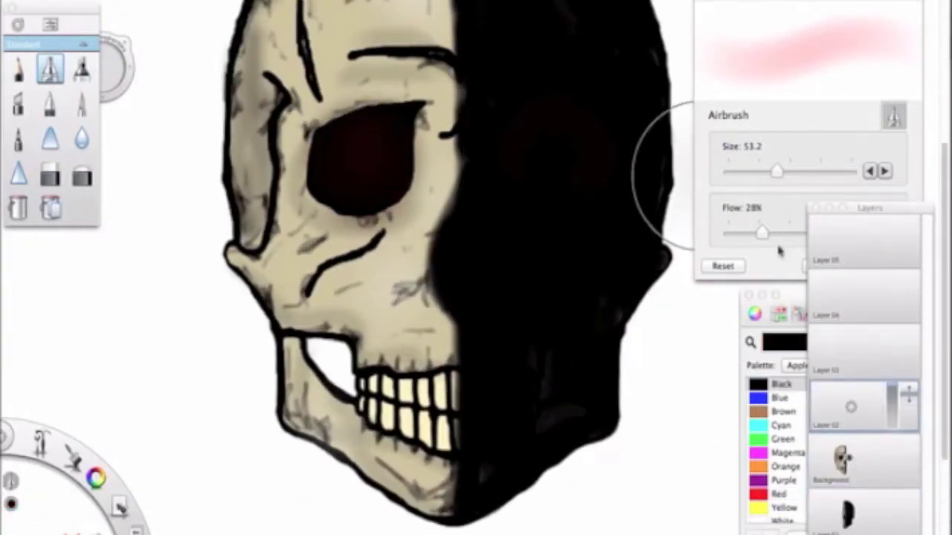
Step: Spray a red glow into both eyes on Layer 02 with the Airbrush at size 37.3 and 28% flow
{"action": "left_click", "coordinate": [527, 149]}
{"action": "key", "text": "super+z"}
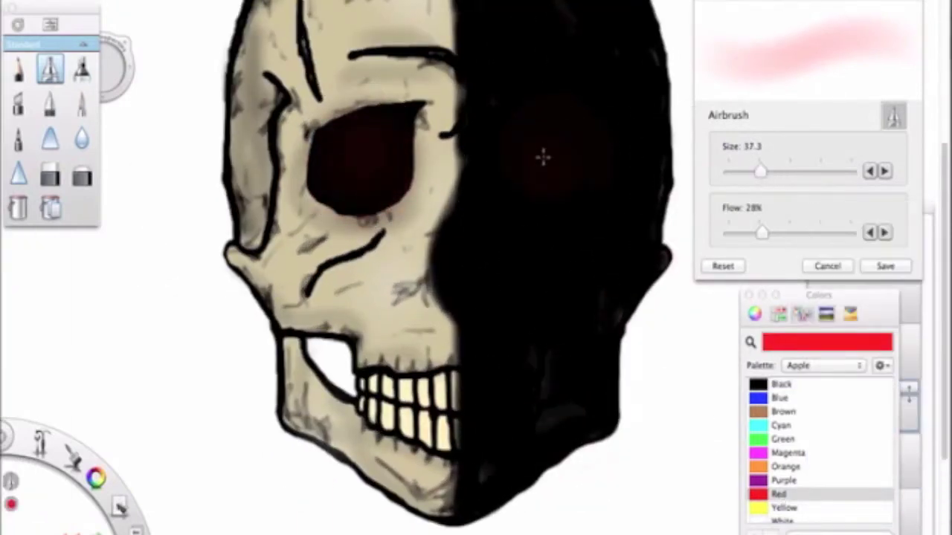
{"action": "scroll", "coordinate": [597, 382], "scroll_direction": "down", "scroll_amount": 5}
{"action": "scroll", "coordinate": [521, 329], "scroll_direction": "up", "scroll_amount": 3}
{"action": "scroll", "coordinate": [555, 444], "scroll_direction": "down", "scroll_amount": 2}
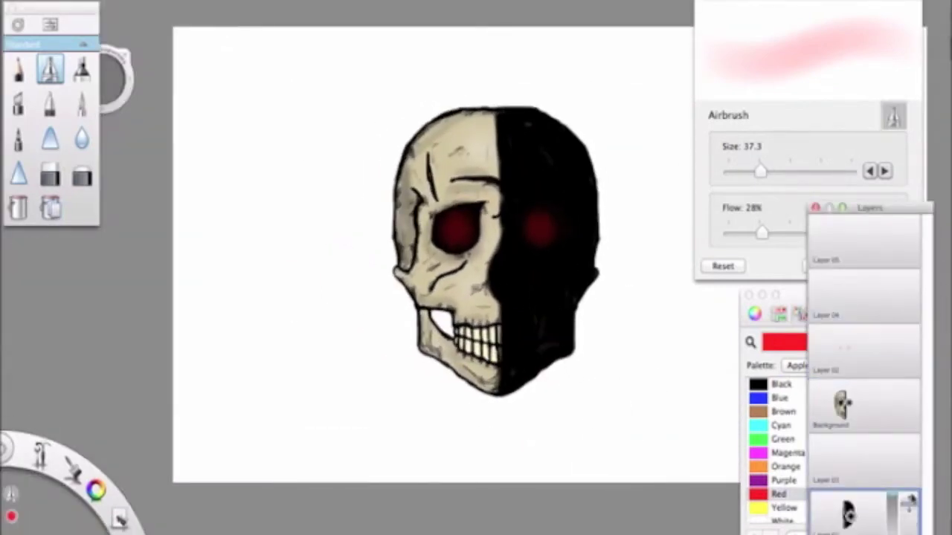
Step: Try flood-filling the white backdrop around the skull with black at tolerance 101.7
{"action": "key", "text": "f"}
{"action": "left_click", "coordinate": [780, 383]}
{"action": "left_click", "coordinate": [298, 260]}
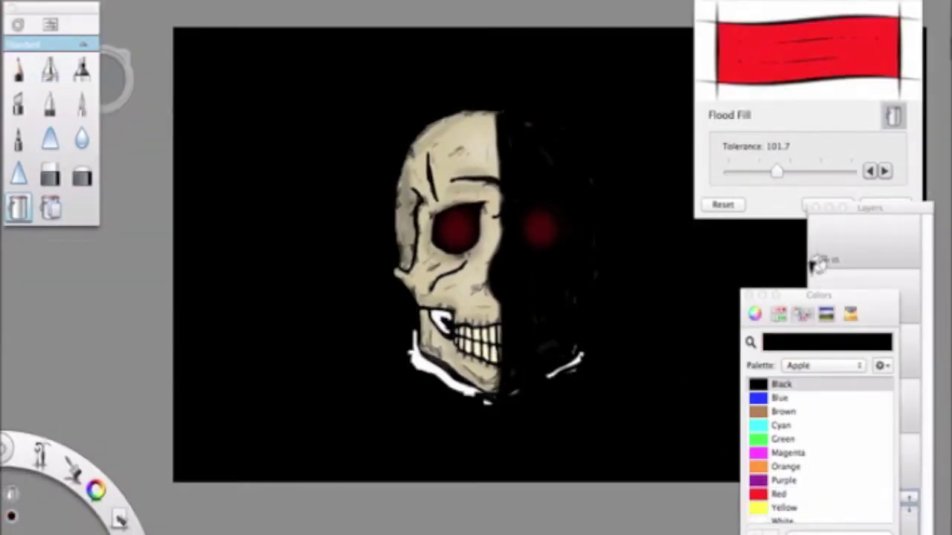
{"action": "key", "text": "ctrl+z"}
Step: Tidy the tan jaw's lower edge with the Hard Eraser and flood-fill the layer beneath both skull halves with black
{"action": "scroll", "coordinate": [523, 408], "scroll_direction": "up", "scroll_amount": 5}
{"action": "key", "text": "b"}
{"action": "key", "text": "e"}
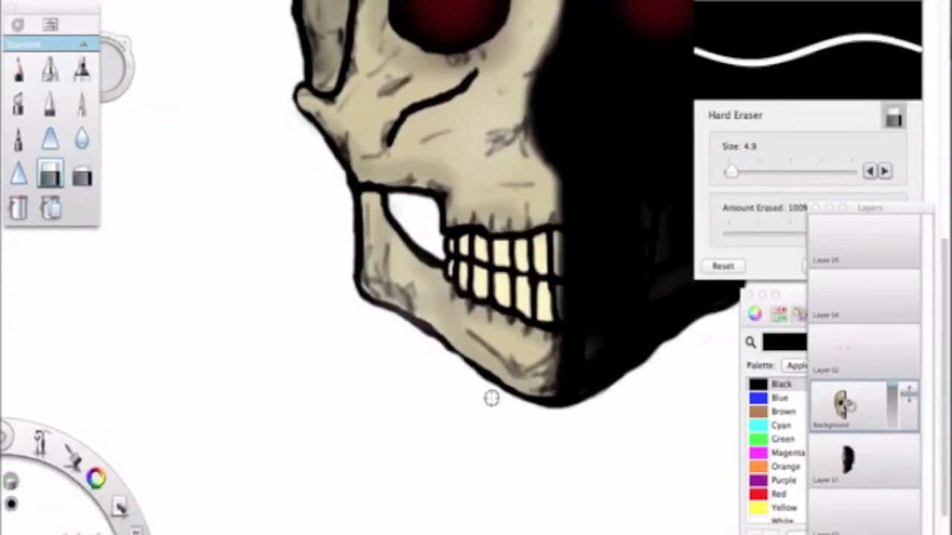
{"action": "left_click", "coordinate": [850, 513]}
{"action": "key", "text": "b"}
{"action": "key", "text": "e"}
{"action": "key", "text": "f"}
{"action": "left_click", "coordinate": [300, 252]}
Step: Erase the white remnants along the jaw and in the cheek gap on Background and Layer 01, enlarging the Hard Eraser to 14.8
{"action": "key", "text": "e"}
{"action": "left_click", "coordinate": [862, 406]}
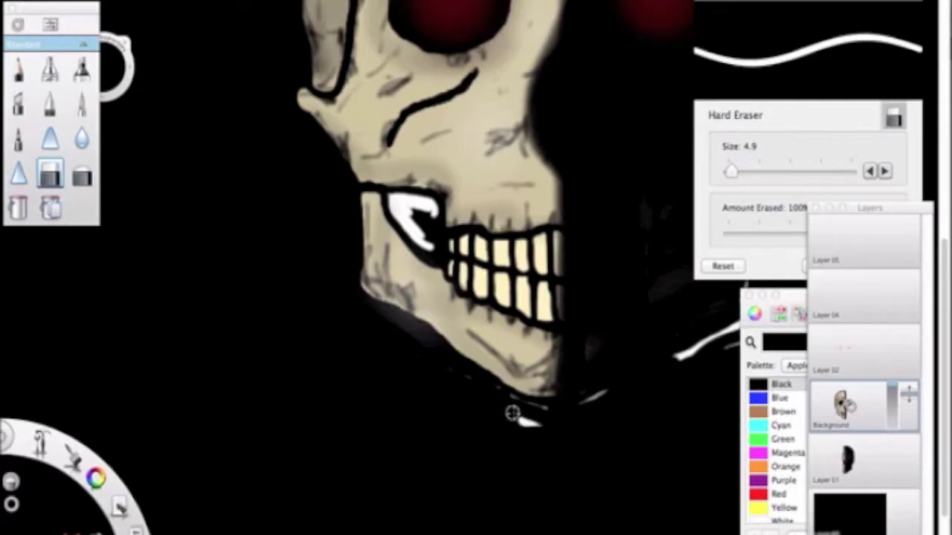
{"action": "left_click", "coordinate": [847, 453]}
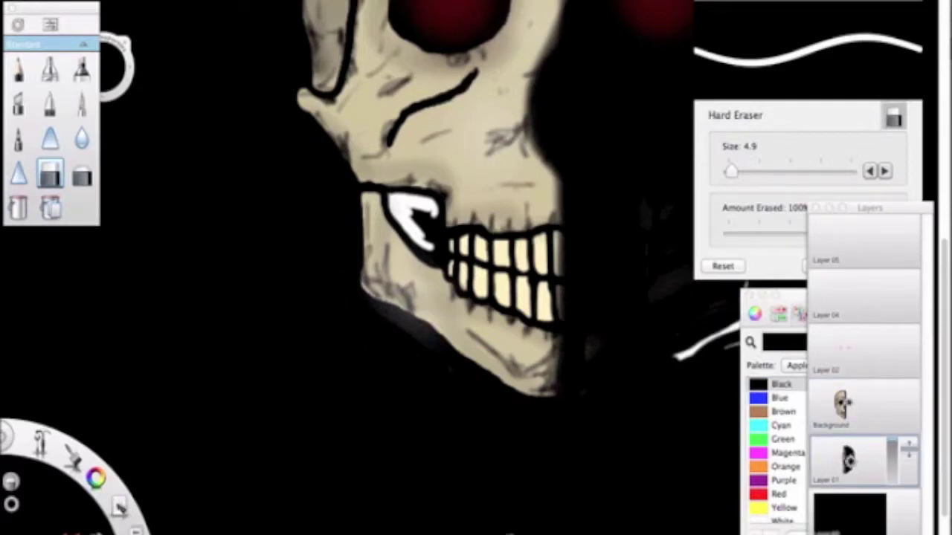
{"action": "left_click_drag", "start_coordinate": [718, 355], "coordinate": [557, 350]}
{"action": "mouse_move", "coordinate": [730, 171]}
{"action": "left_mouse_down"}
{"action": "mouse_move", "coordinate": [706, 193]}
{"action": "mouse_move", "coordinate": [741, 171]}
{"action": "left_mouse_up"}
{"action": "left_click", "coordinate": [847, 405]}
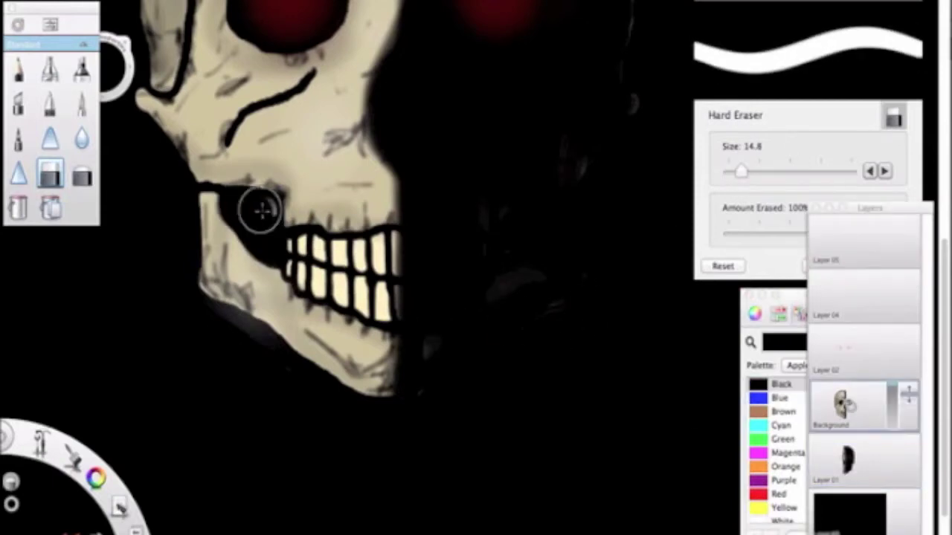
Step: Hide the black backdrop and redraw the cheek gap and chin outlines with the Ballpoint Pen at size 4.0 and 100% ink opacity
{"action": "left_click", "coordinate": [906, 513]}
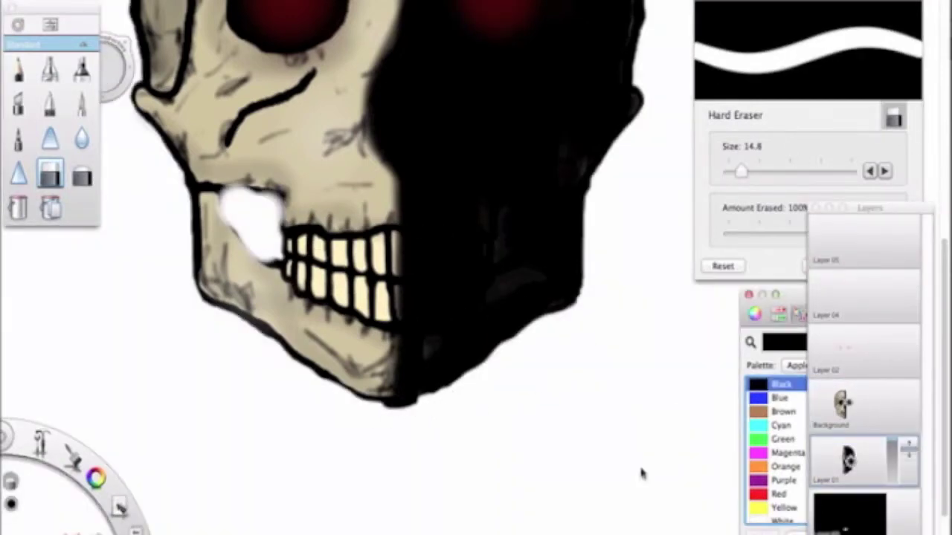
{"action": "left_click", "coordinate": [50, 104]}
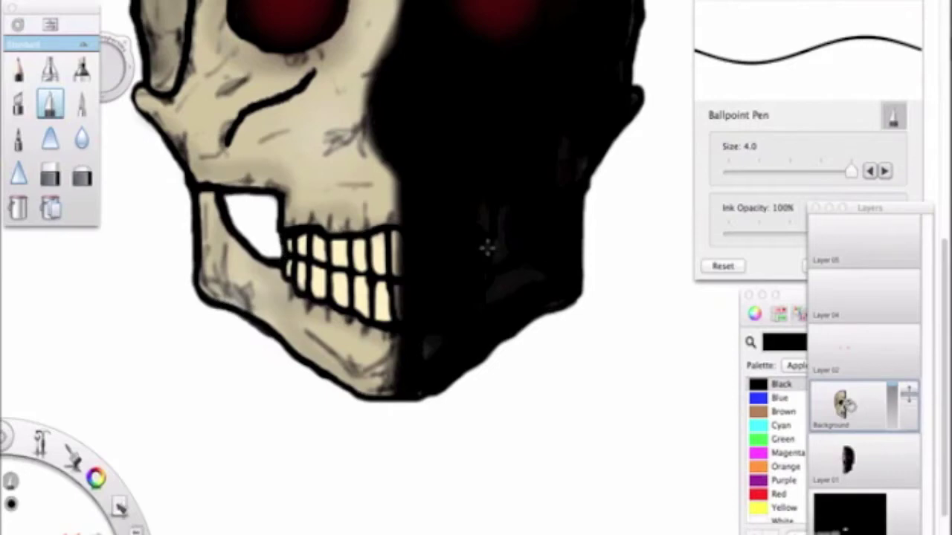
{"action": "scroll", "coordinate": [487, 249], "scroll_direction": "down", "scroll_amount": 5}
{"action": "scroll", "coordinate": [577, 240], "scroll_direction": "up", "scroll_amount": 3}
Step: Bring the black backdrop layer back to visible and try a size 14.8 Hard Eraser stroke below the chin
{"action": "left_click", "coordinate": [902, 520]}
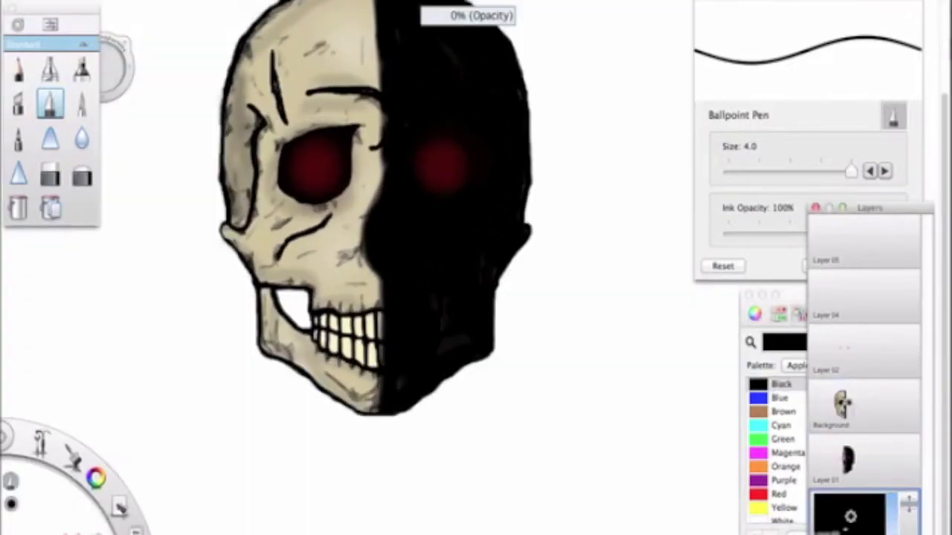
{"action": "left_click", "coordinate": [847, 458]}
{"action": "left_click", "coordinate": [50, 176]}
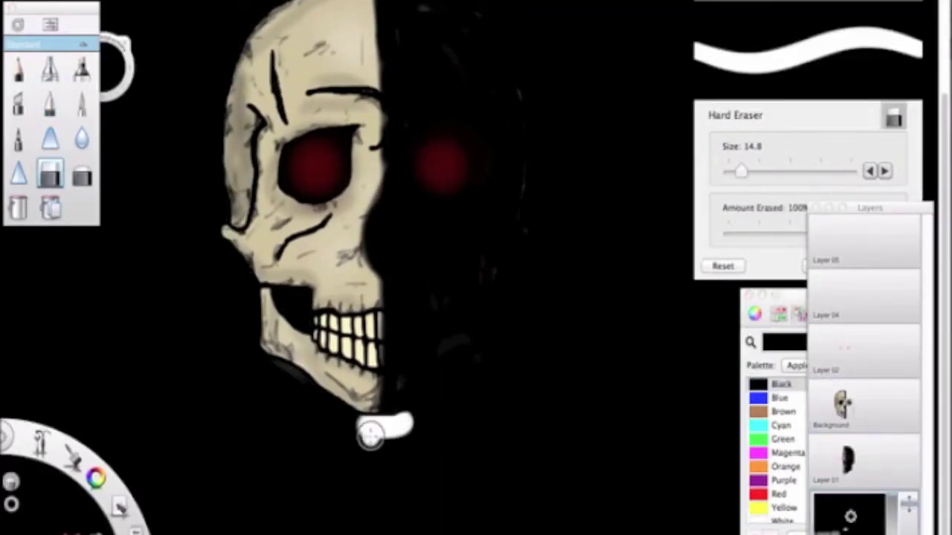
{"action": "scroll", "coordinate": [357, 268], "scroll_direction": "down", "scroll_amount": 3}
{"action": "scroll", "coordinate": [357, 267], "scroll_direction": "up", "scroll_amount": 2}
Step: Try a brown-grey glow (hue 44, saturation 23%, brightness 33%) around the skull with the Airbrush at size 81.9 and 49% flow
{"action": "left_click", "coordinate": [802, 312]}
{"action": "left_click", "coordinate": [778, 312]}
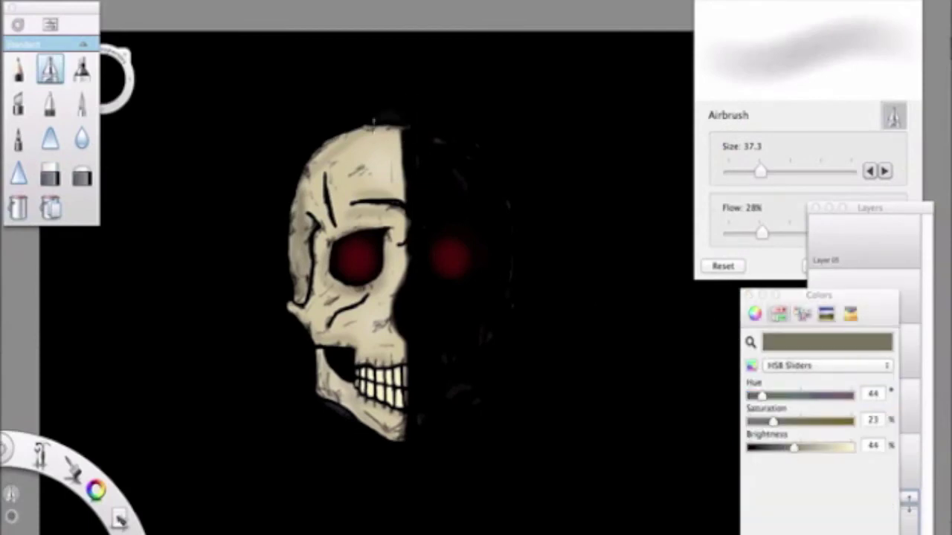
{"action": "key", "text": "super+z"}
{"action": "left_click_drag", "start_coordinate": [760, 171], "coordinate": [804, 171]}
{"action": "left_click_drag", "start_coordinate": [762, 233], "coordinate": [787, 232]}
{"action": "mouse_move", "coordinate": [416, 104]}
{"action": "left_mouse_down"}
{"action": "mouse_move", "coordinate": [277, 256]}
{"action": "mouse_move", "coordinate": [424, 456]}
{"action": "mouse_move", "coordinate": [512, 238]}
{"action": "mouse_move", "coordinate": [610, 191]}
{"action": "left_mouse_up"}
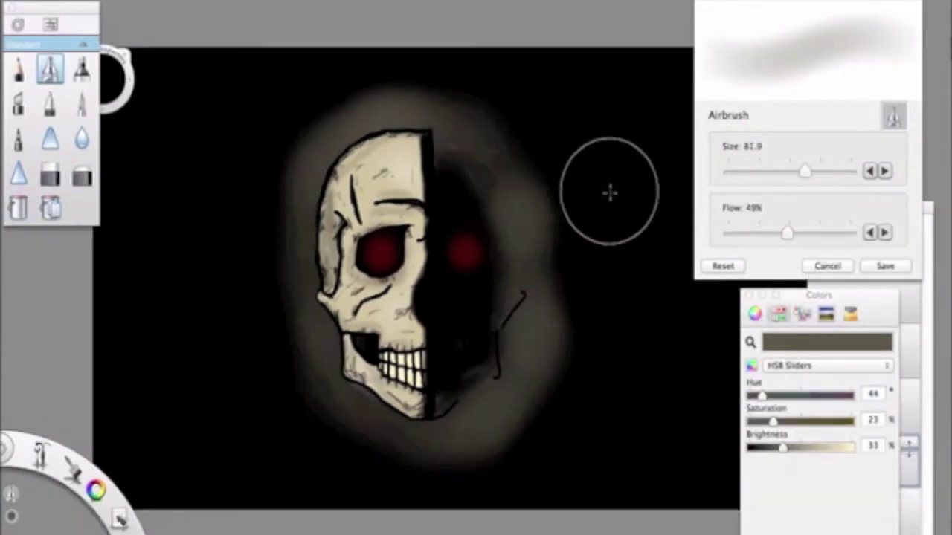
Step: Try the brown-grey glow on the black backdrop layer behind the skull, raising the colour's brightness to 61%
{"action": "scroll", "coordinate": [494, 335], "scroll_direction": "up", "scroll_amount": 3}
{"action": "scroll", "coordinate": [308, 484], "scroll_direction": "up", "scroll_amount": 2}
{"action": "key", "text": "ctrl+l"}
{"action": "scroll", "coordinate": [527, 463], "scroll_direction": "down", "scroll_amount": 4}
{"action": "left_click", "coordinate": [850, 513]}
{"action": "mouse_move", "coordinate": [510, 471]}
{"action": "left_mouse_down"}
{"action": "mouse_move", "coordinate": [394, 287]}
{"action": "mouse_move", "coordinate": [510, 484]}
{"action": "left_mouse_up"}
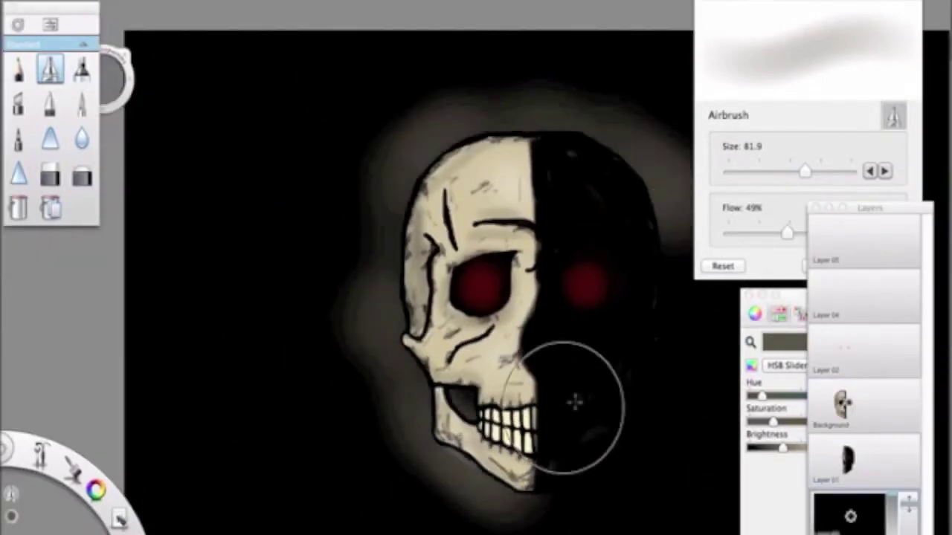
{"action": "scroll", "coordinate": [510, 484], "scroll_direction": "down", "scroll_amount": 2}
{"action": "left_click_drag", "start_coordinate": [782, 447], "coordinate": [811, 447]}
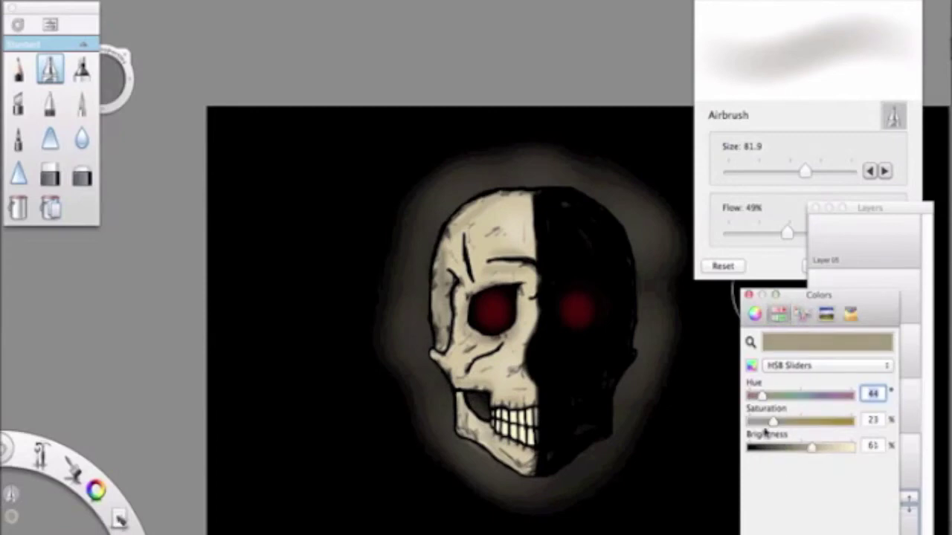
{"action": "scroll", "coordinate": [470, 401], "scroll_direction": "down", "scroll_amount": 2}
{"action": "key", "text": "ctrl+z"}
Step: Try a red glow around the tan half with the Airbrush at size 81.9 and 49% flow
{"action": "left_click", "coordinate": [801, 313]}
{"action": "left_click", "coordinate": [778, 494]}
{"action": "left_click_drag", "start_coordinate": [550, 219], "coordinate": [489, 332]}
{"action": "key", "text": "ctrl+z"}
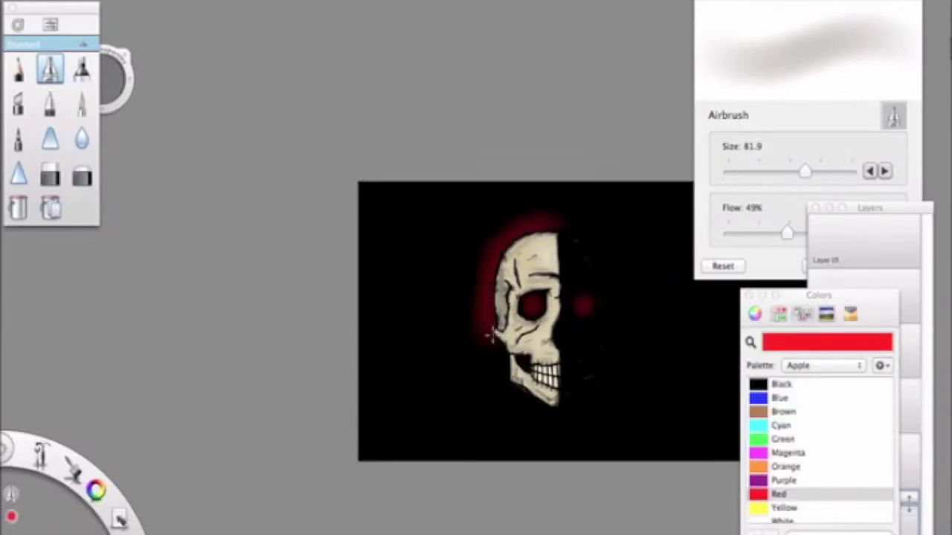
{"action": "key", "text": "ctrl+z"}
Step: Spray a red glow around the whole skull with a size 81.9 Airbrush at 25% flow, and spread it outward at 5%
{"action": "left_click_drag", "start_coordinate": [787, 233], "coordinate": [768, 235]}
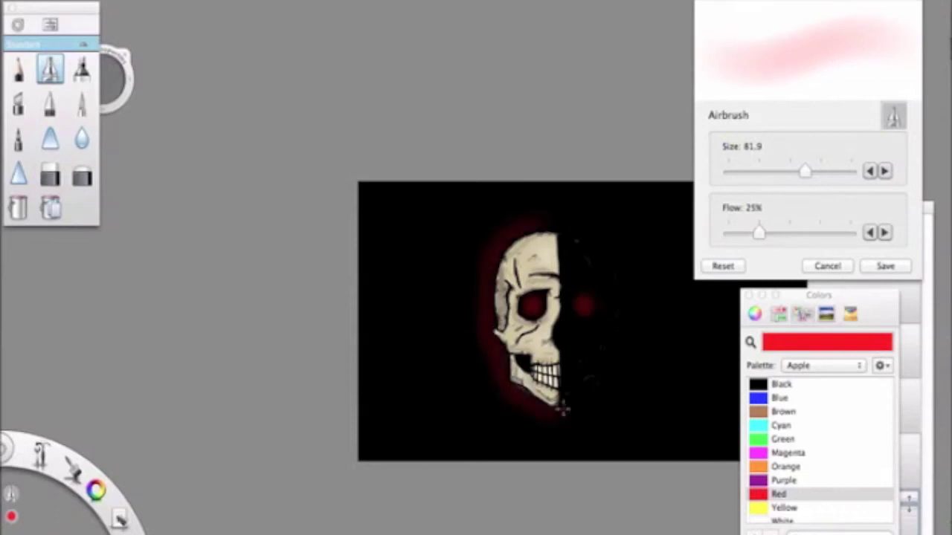
{"action": "key", "text": "ctrl+z"}
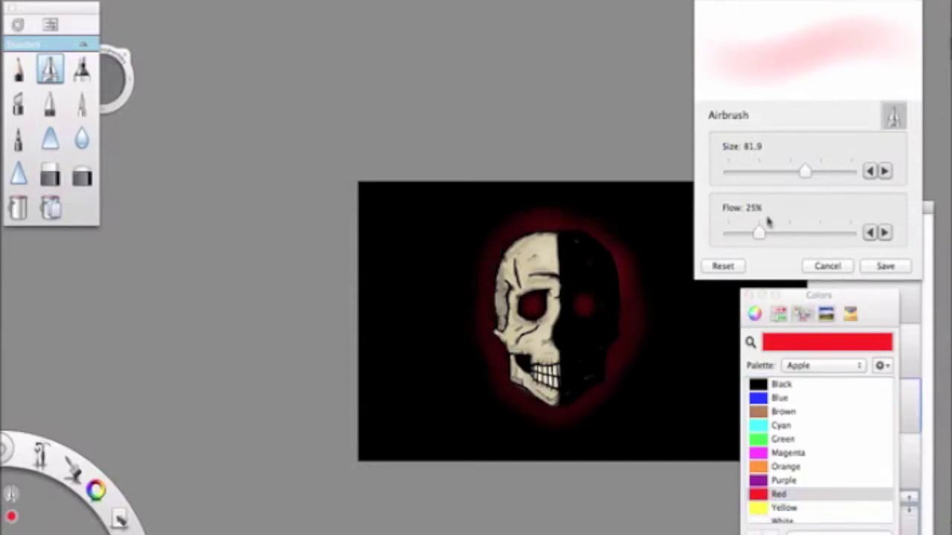
{"action": "key", "text": "ctrl+z"}
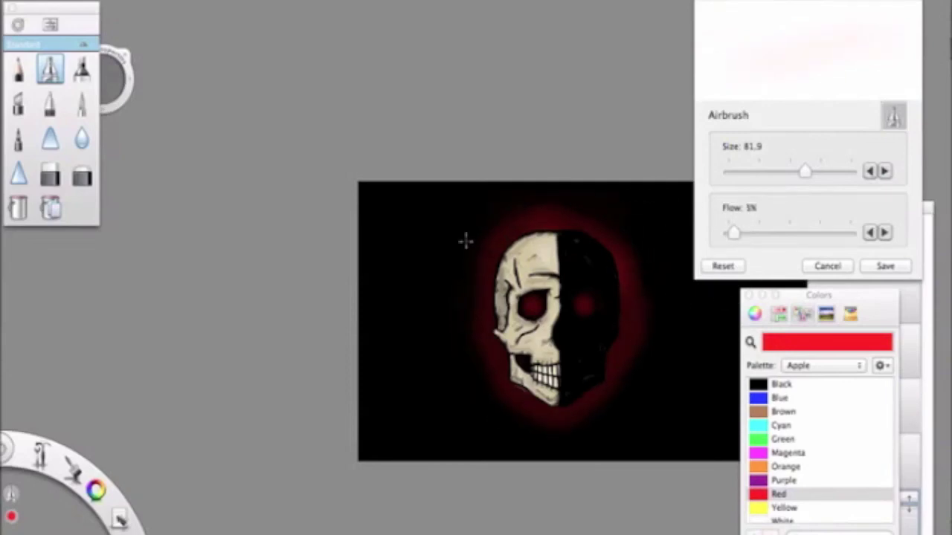
{"action": "scroll", "coordinate": [569, 397], "scroll_direction": "down", "scroll_amount": 2}
{"action": "scroll", "coordinate": [600, 324], "scroll_direction": "up", "scroll_amount": 4}
Step: Soften the outer edge of the red glow in black with the Airbrush at size 81.9 and 5% flow
{"action": "left_click", "coordinate": [781, 384]}
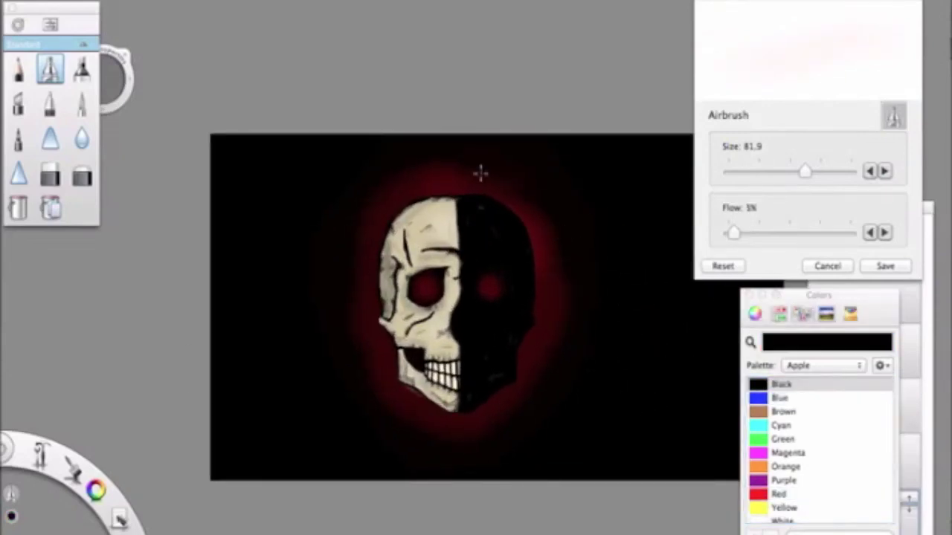
{"action": "scroll", "coordinate": [378, 362], "scroll_direction": "right", "scroll_amount": 2}
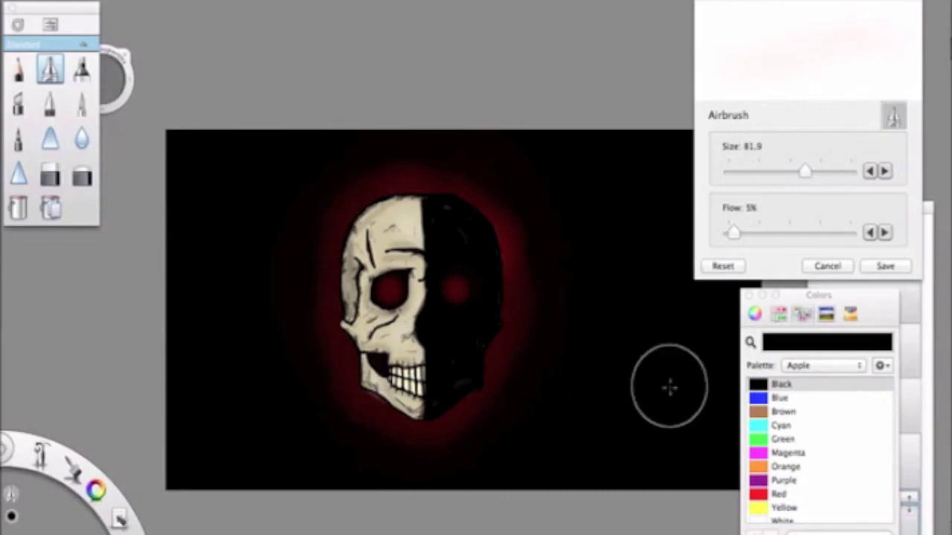
{"action": "scroll", "coordinate": [401, 288], "scroll_direction": "up", "scroll_amount": 5}
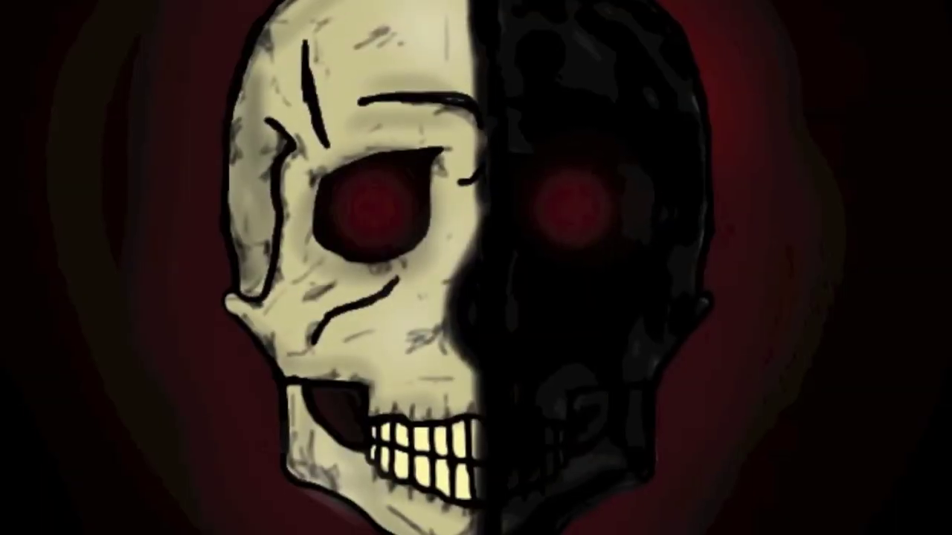